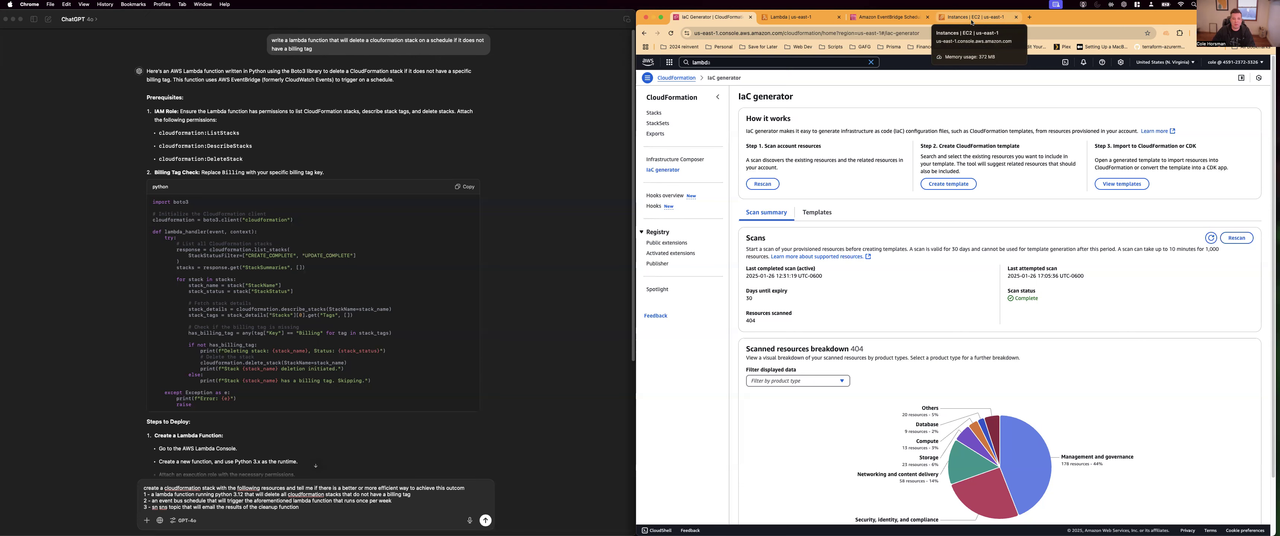
# Generate CloudFormation YAML from the recorded RunInstances and CreateSecurityGroup actions on the EC2 Instances page and review the generated code
pyautogui.click(971, 21)
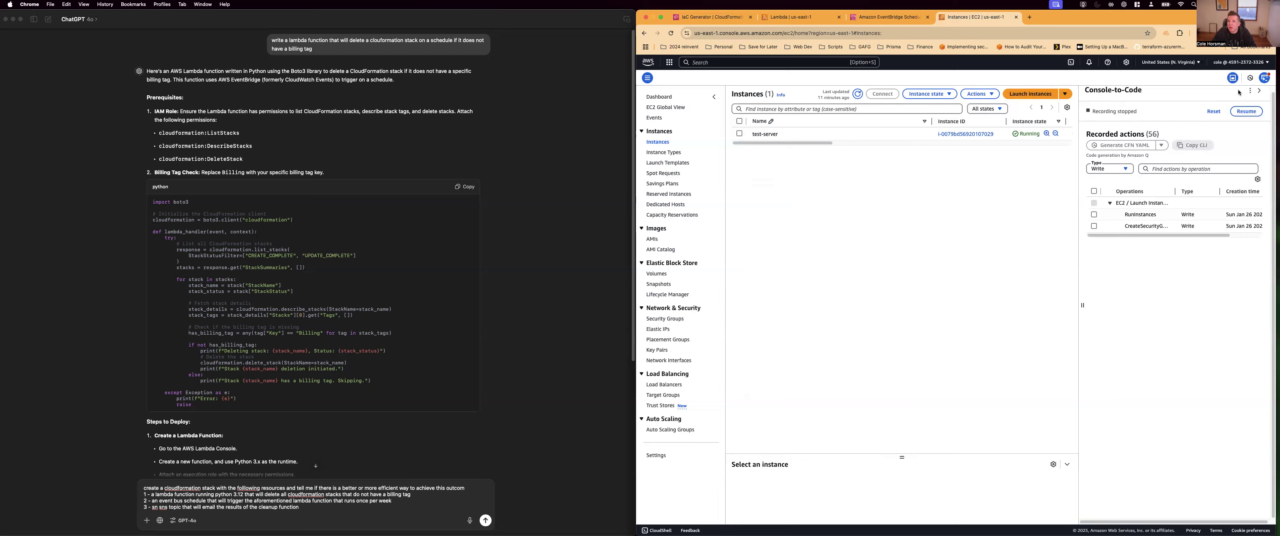
pyautogui.click(1262, 92)
pyautogui.click(1264, 78)
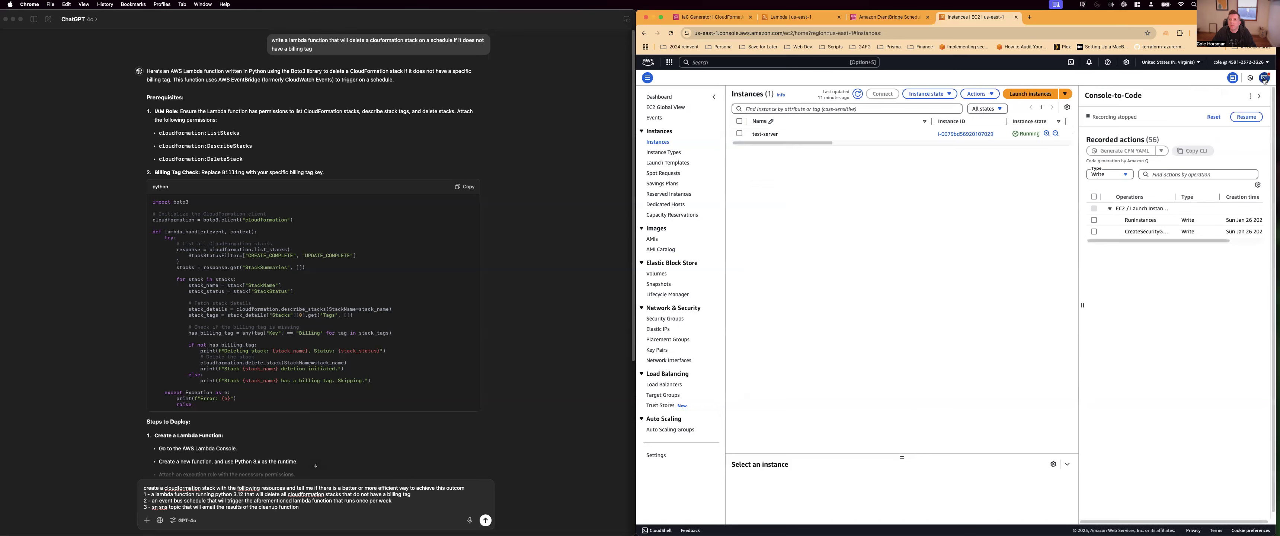
pyautogui.click(1094, 197)
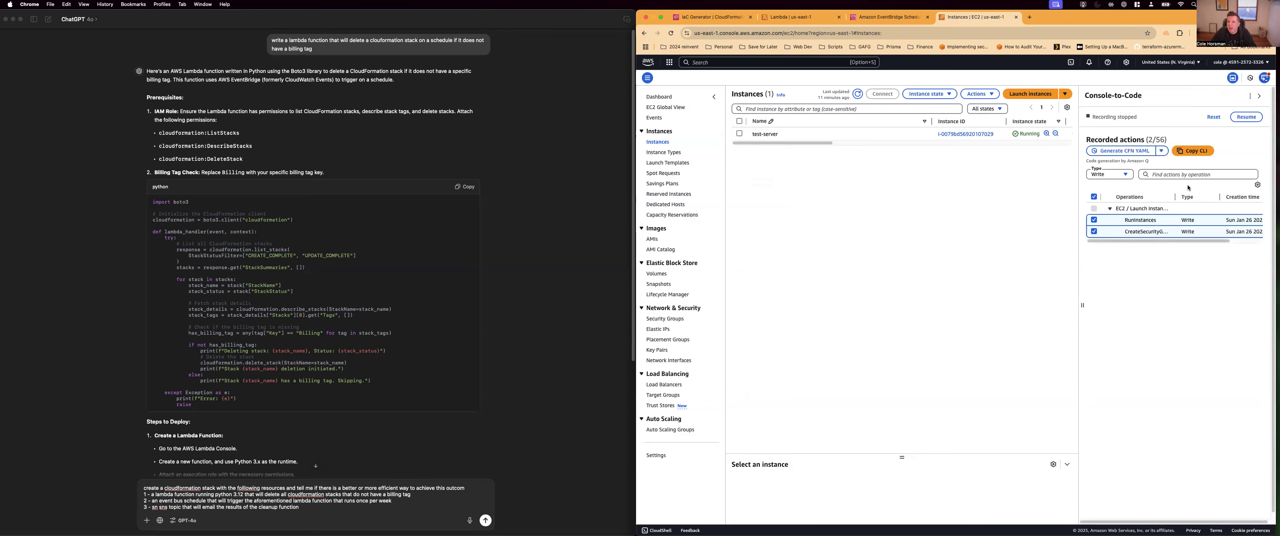
pyautogui.scroll(-1, 1194, 346)
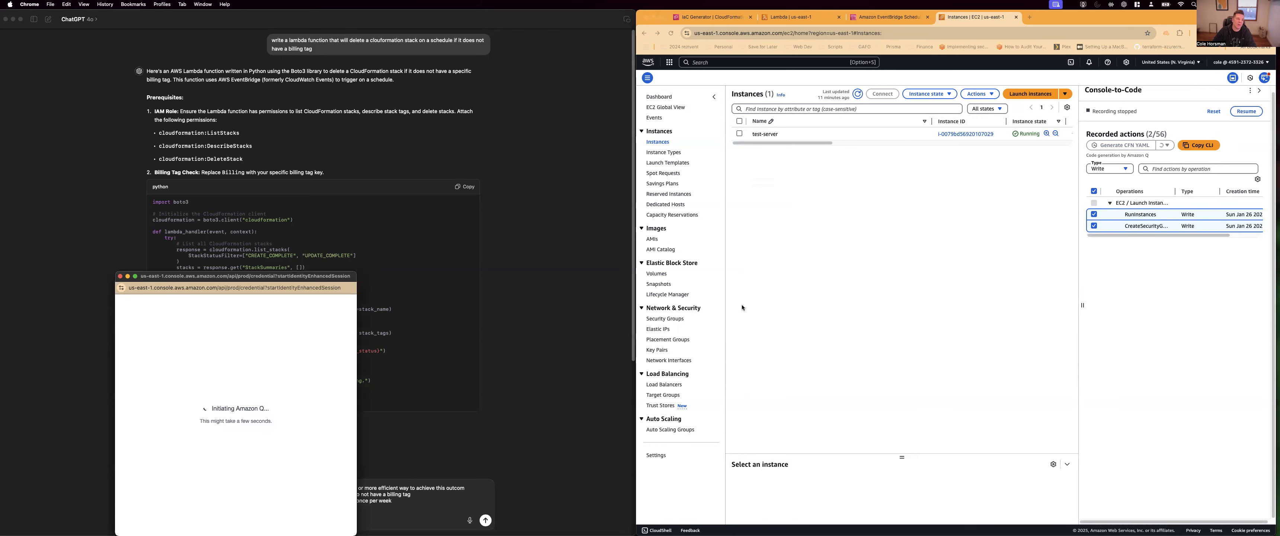
pyautogui.moveTo(267, 279); pyautogui.dragTo(825, 217)
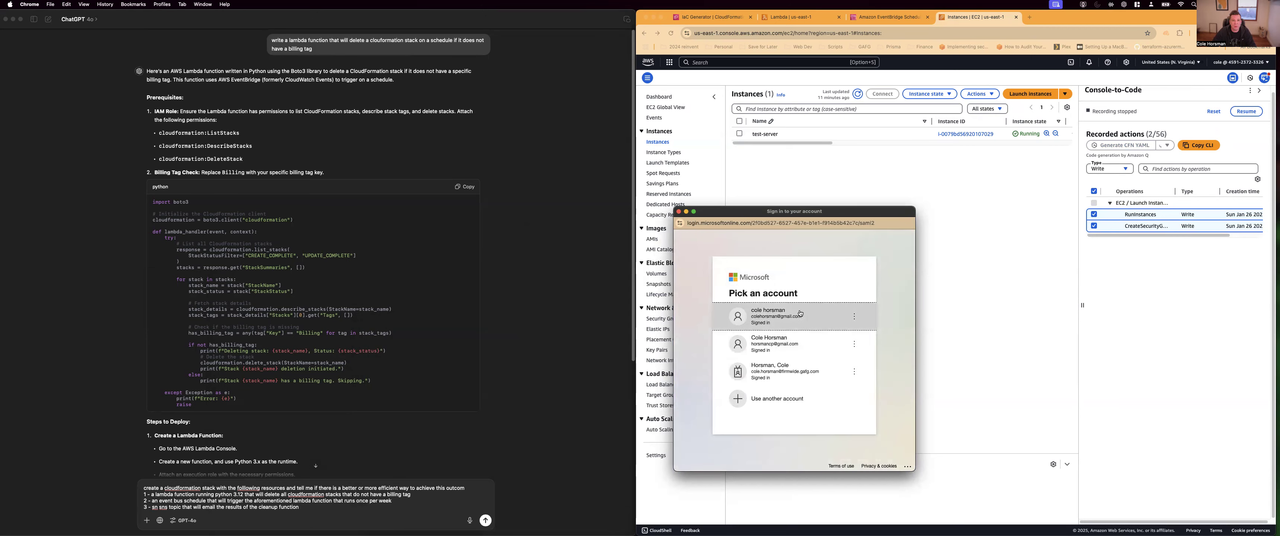
pyautogui.click(679, 212)
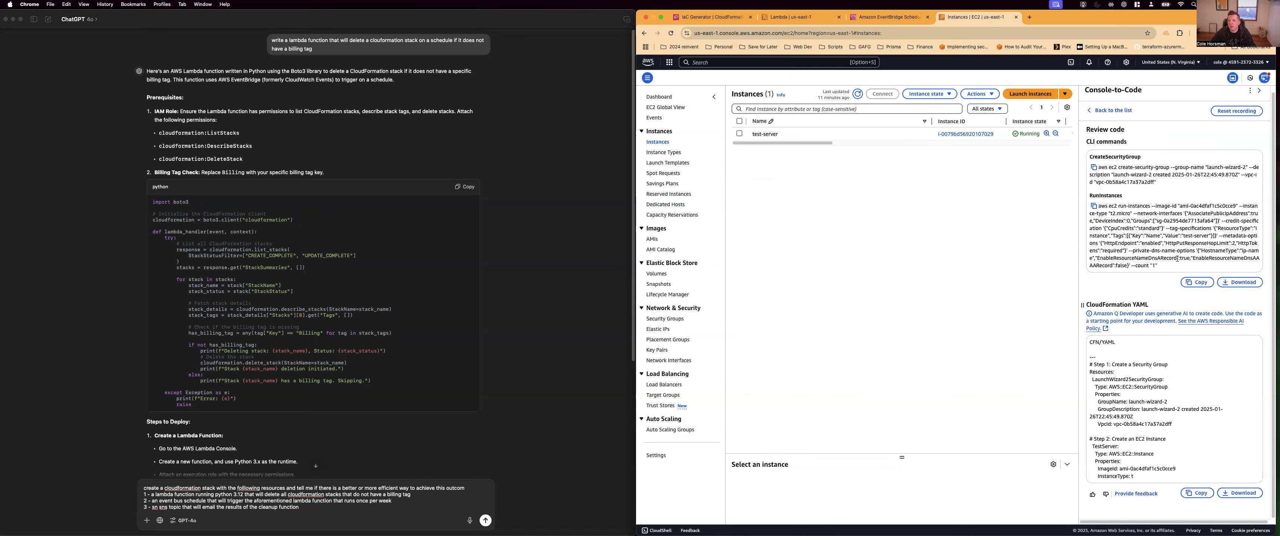
pyautogui.scroll(-3, 1163, 345)
pyautogui.scroll(-2, 1164, 345)
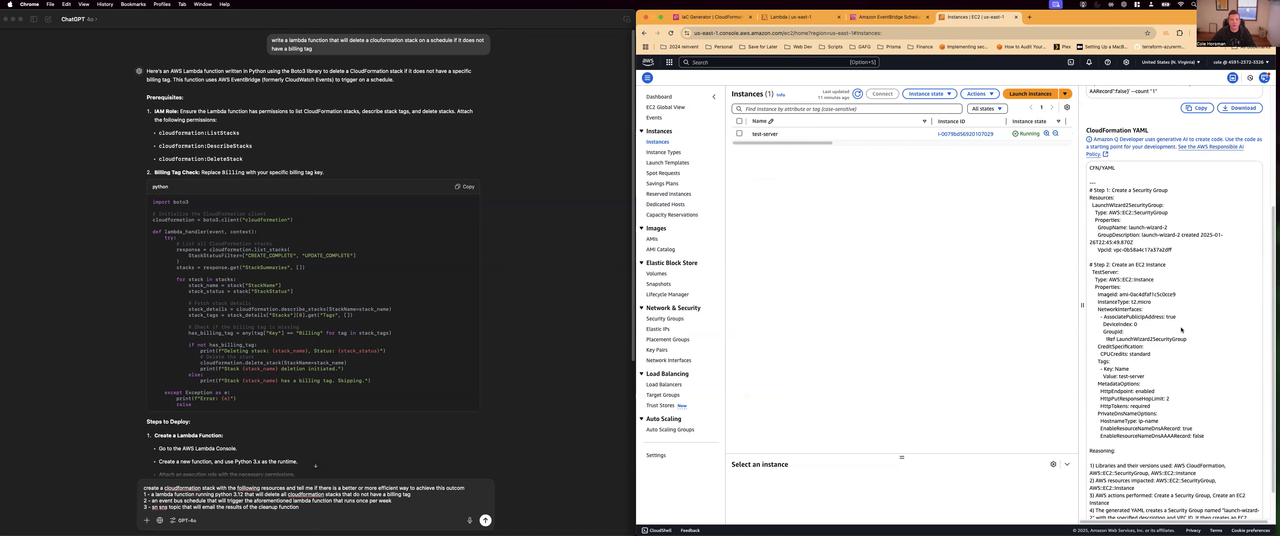
pyautogui.scroll(-2, 1182, 330)
pyautogui.scroll(6, 1130, 209)
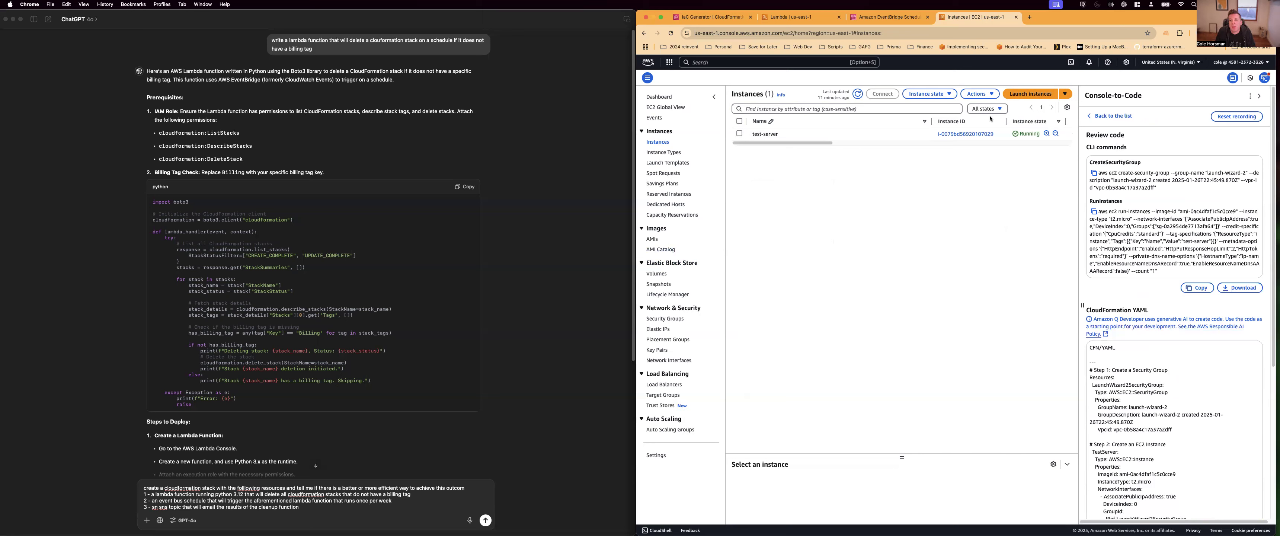
# Start a new template in the CloudFormation IaC generator and name it ec2-destroy
pyautogui.click(703, 20)
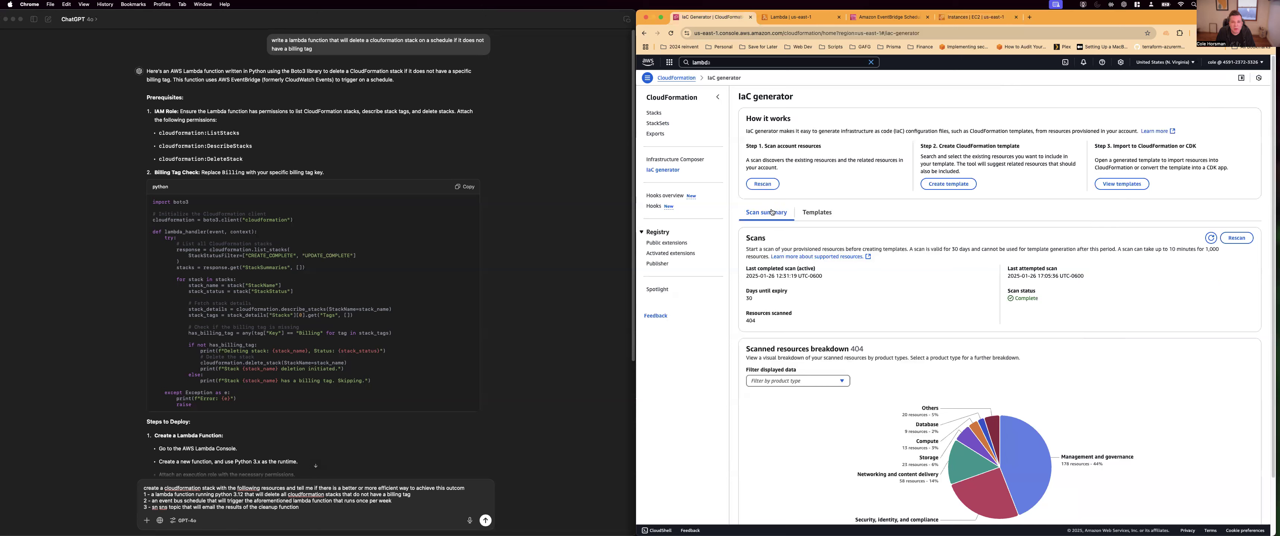
pyautogui.click(815, 213)
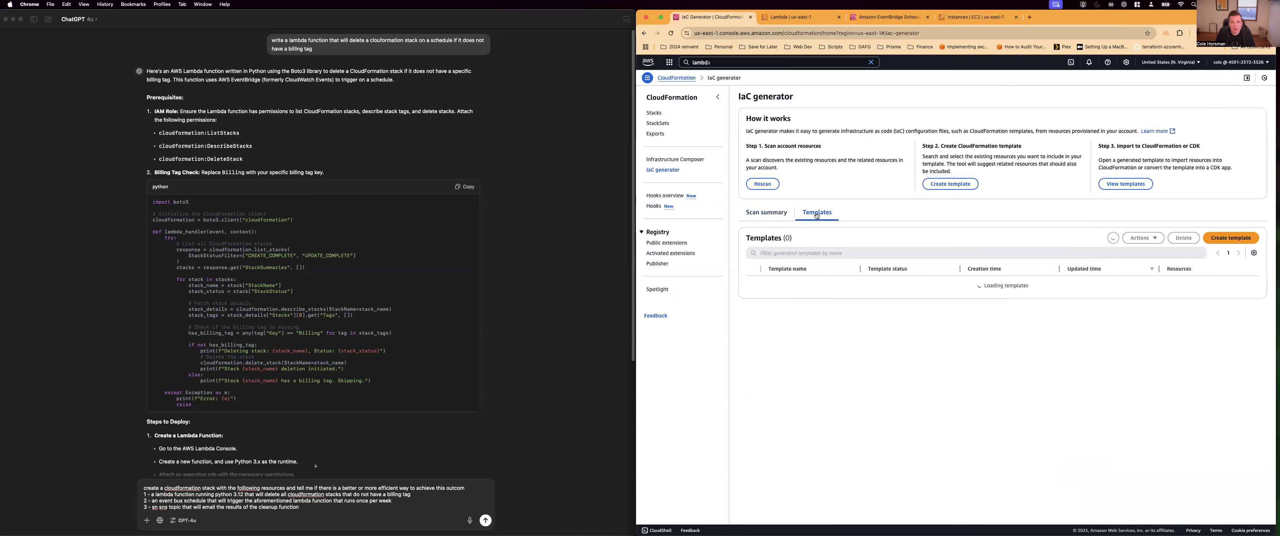
pyautogui.click(1225, 238)
pyautogui.click(884, 218)
pyautogui.write('ec2-destro')
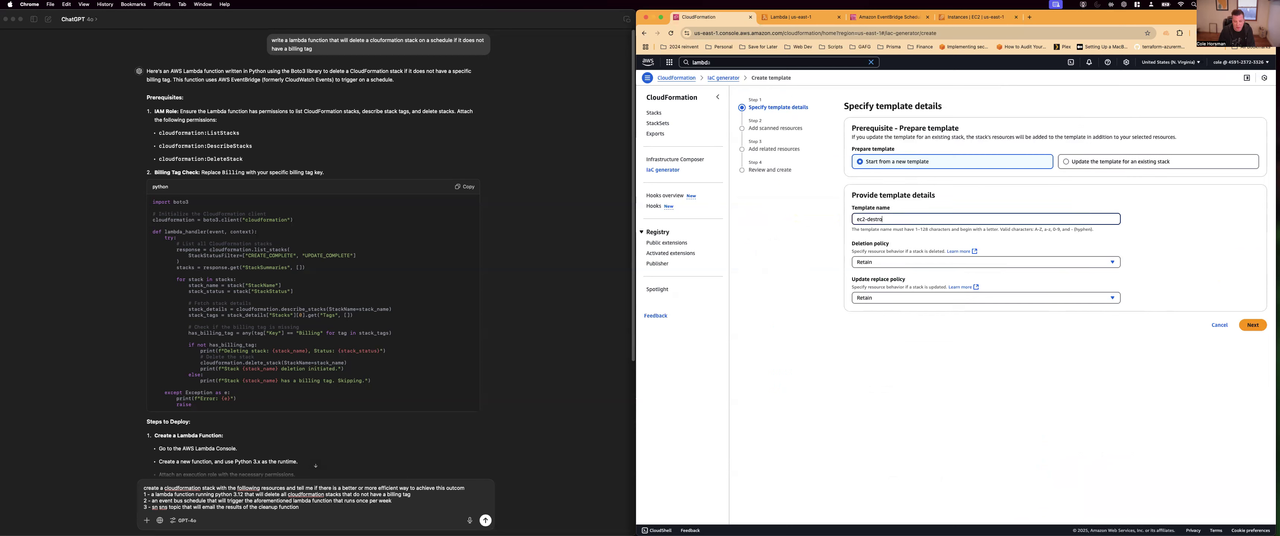
# Set the template's deletion policy to Delete and proceed to adding scanned resources
pyautogui.click(890, 262)
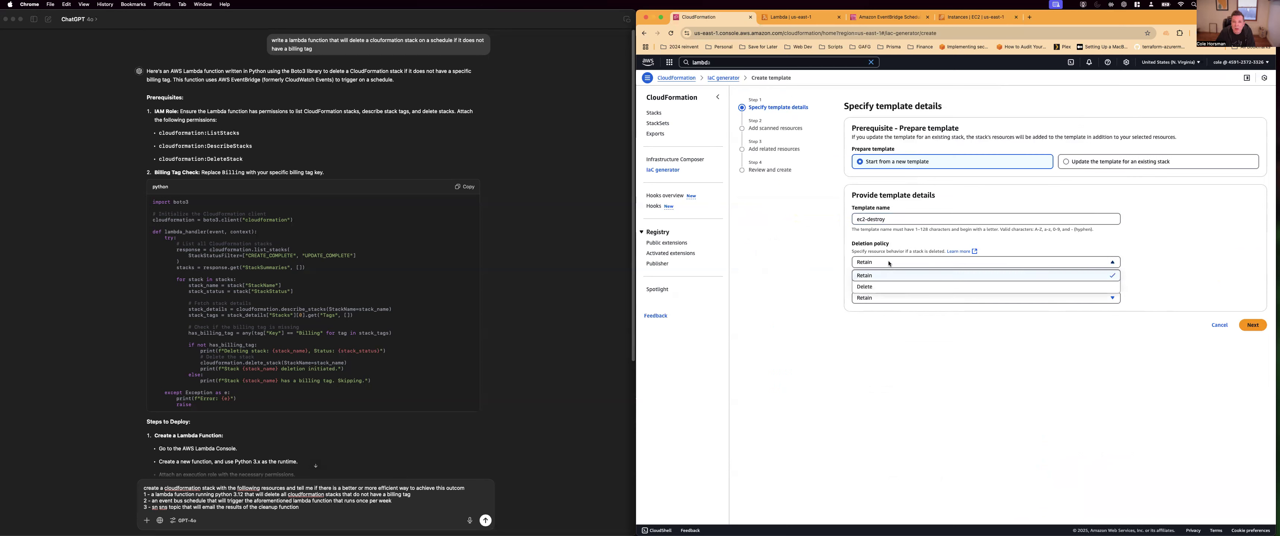
pyautogui.click(856, 254)
pyautogui.moveTo(911, 252); pyautogui.dragTo(865, 249)
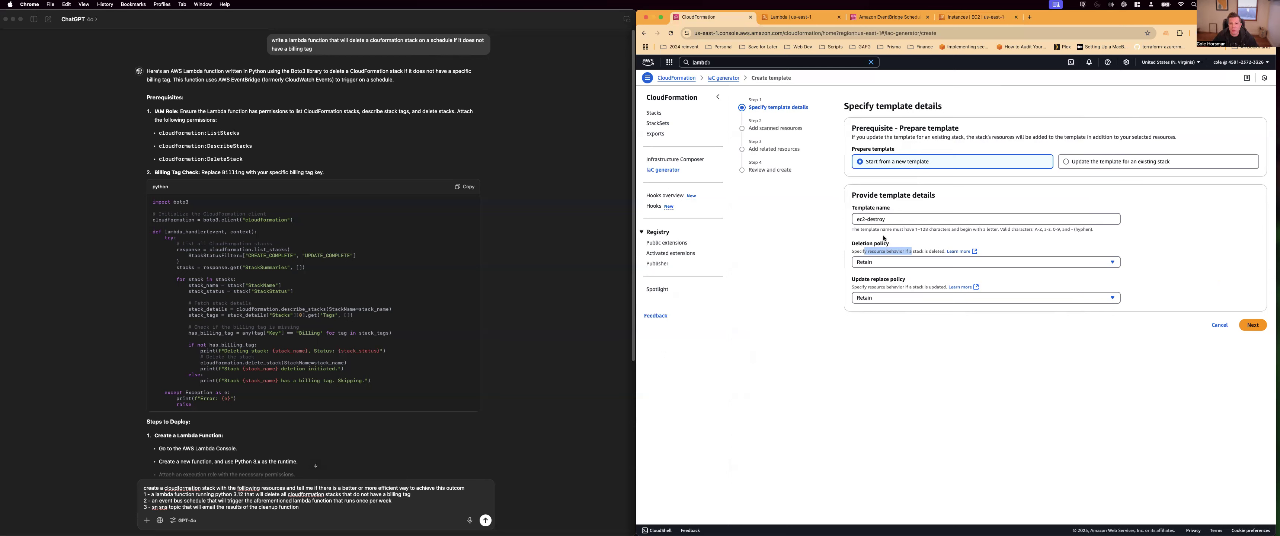
pyautogui.moveTo(867, 252); pyautogui.dragTo(927, 252)
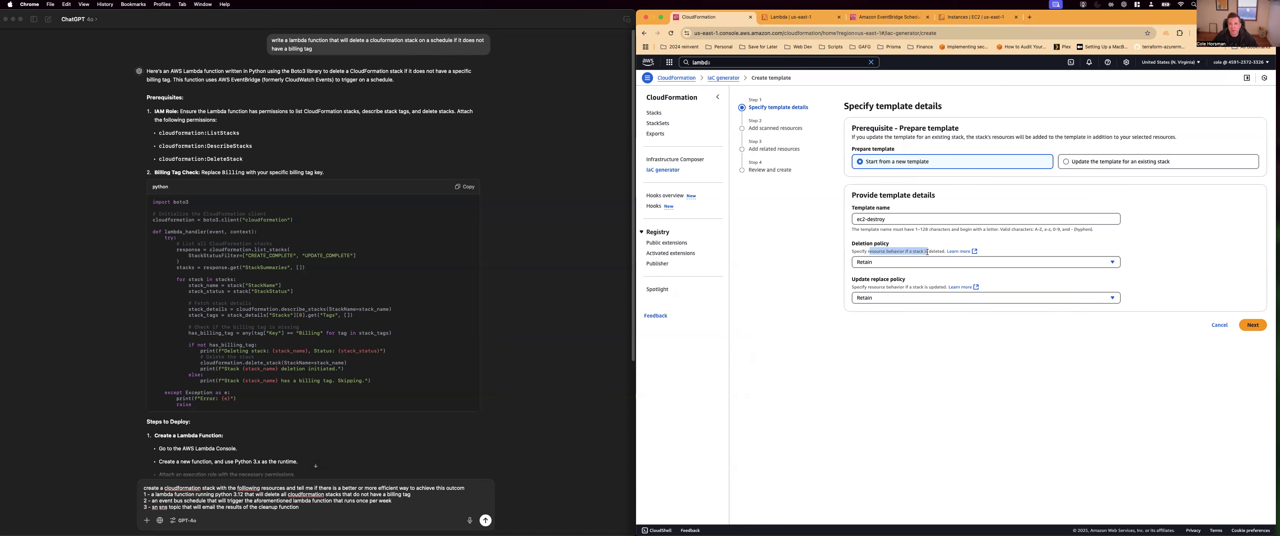
pyautogui.click(867, 264)
pyautogui.click(868, 272)
pyautogui.click(1252, 325)
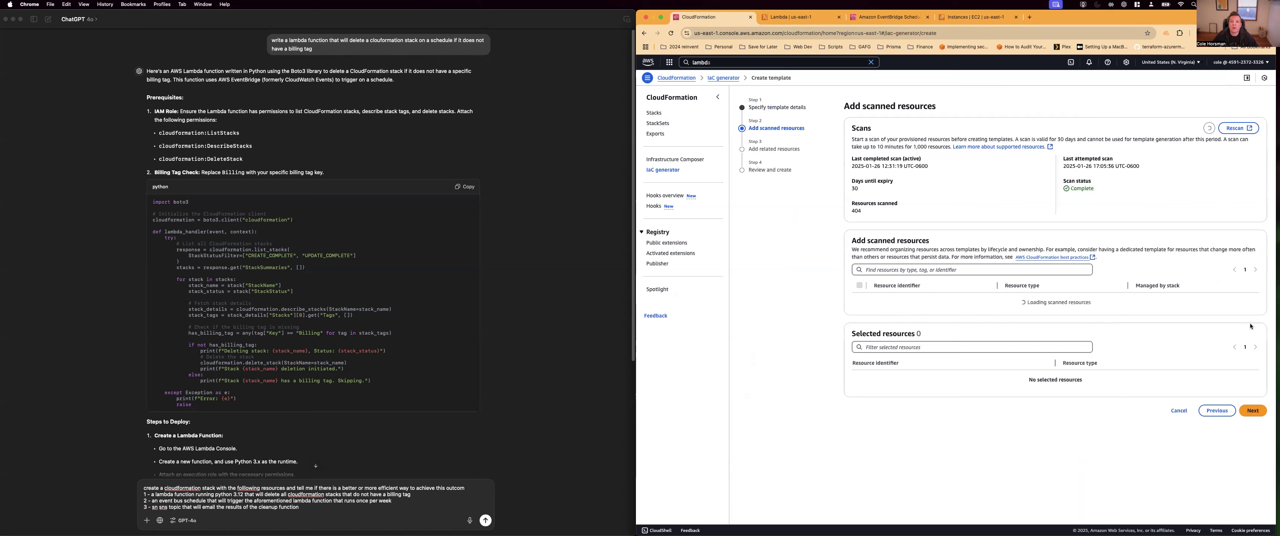
# Search the scanned resources by resource type for ec2
pyautogui.click(927, 268)
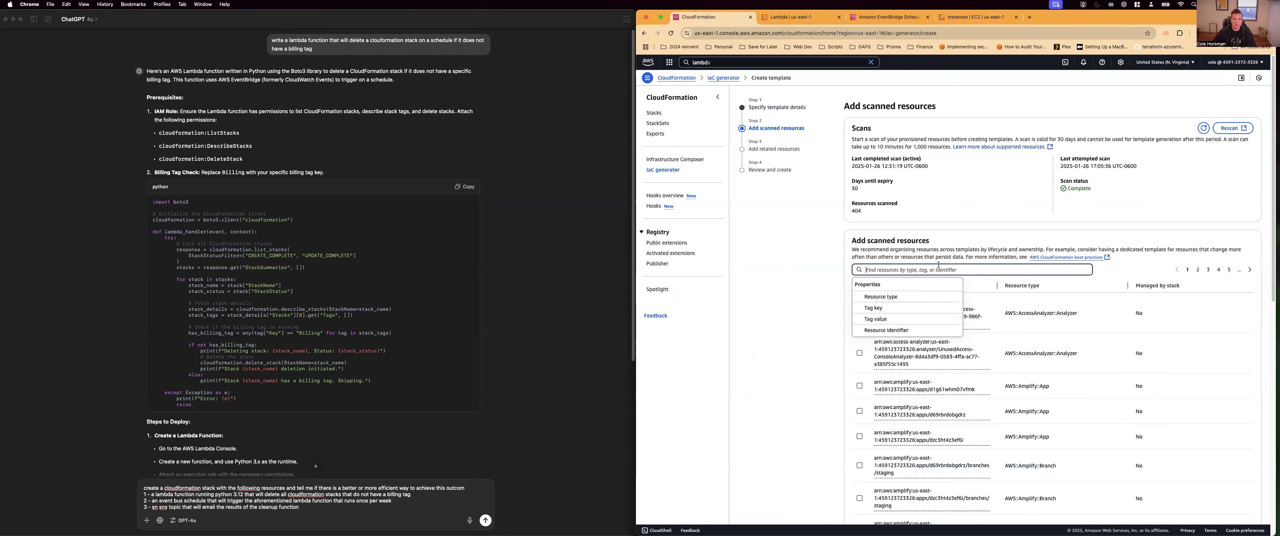
pyautogui.click(902, 297)
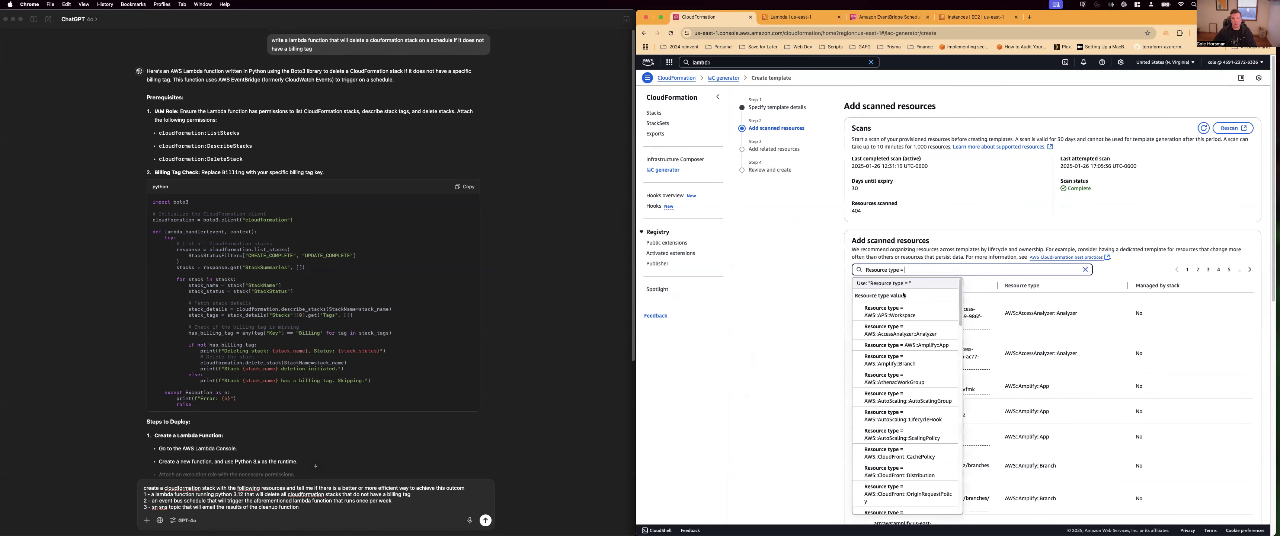
pyautogui.write('ec2')
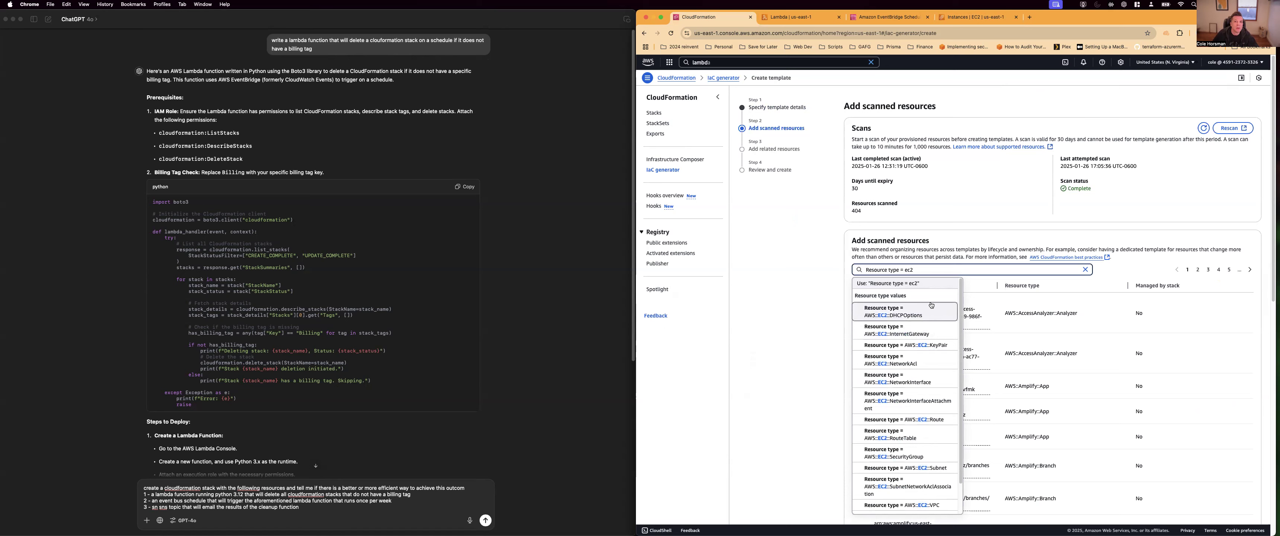
pyautogui.click(304, 507)
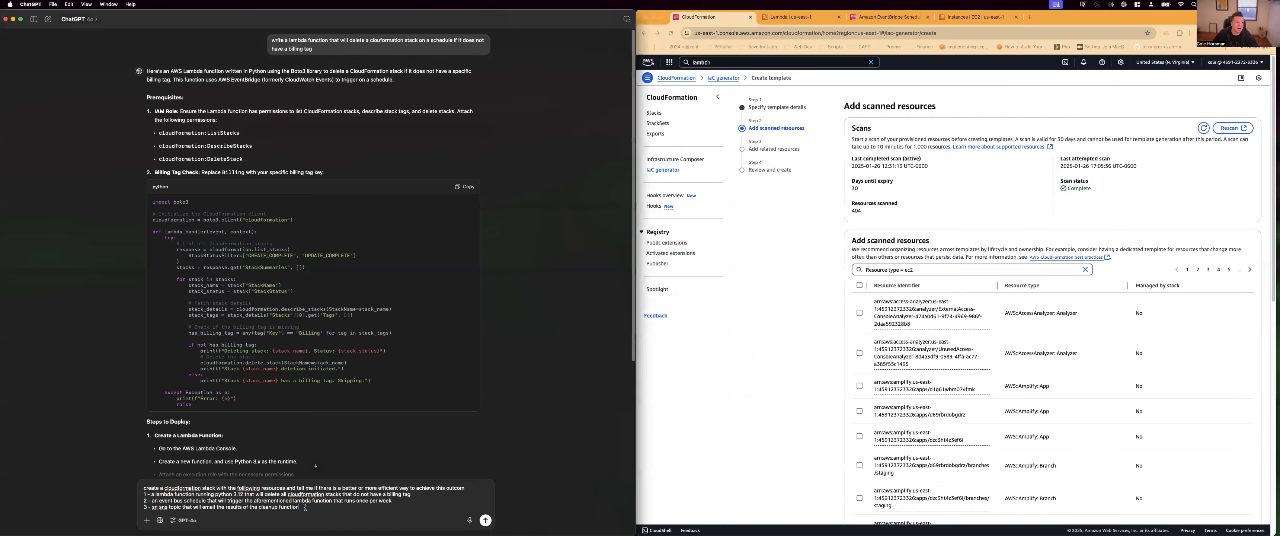
pyautogui.moveTo(303, 507); pyautogui.dragTo(169, 479)
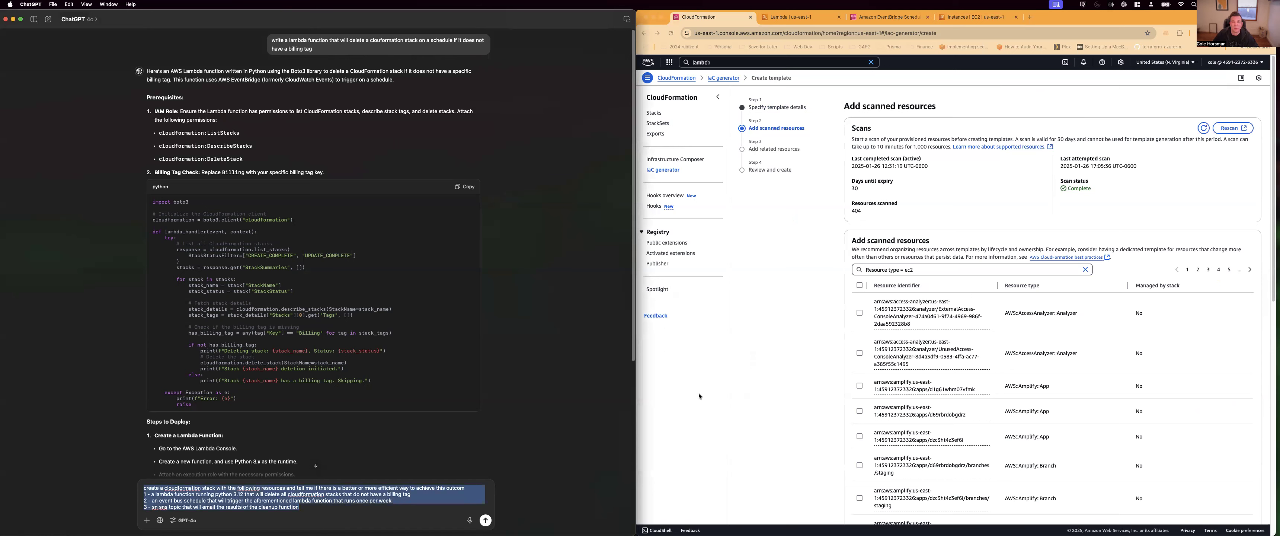
# Look for an EC2 instance entry among the resource type values, searching for "instanc" and again for "ec2"
pyautogui.click(968, 270)
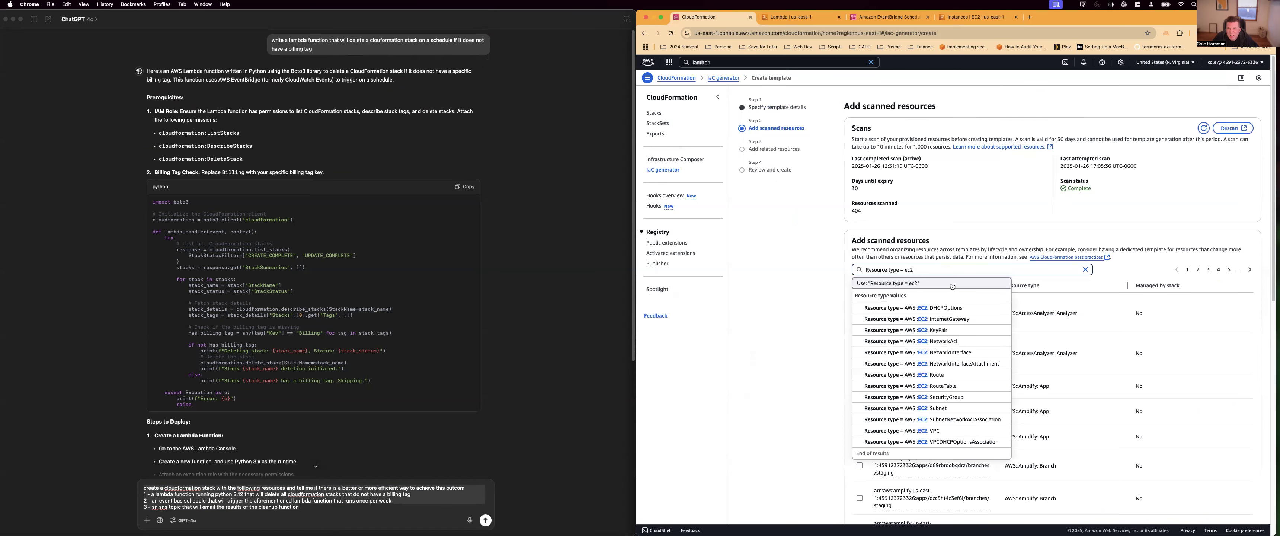
pyautogui.scroll(-2, 960, 384)
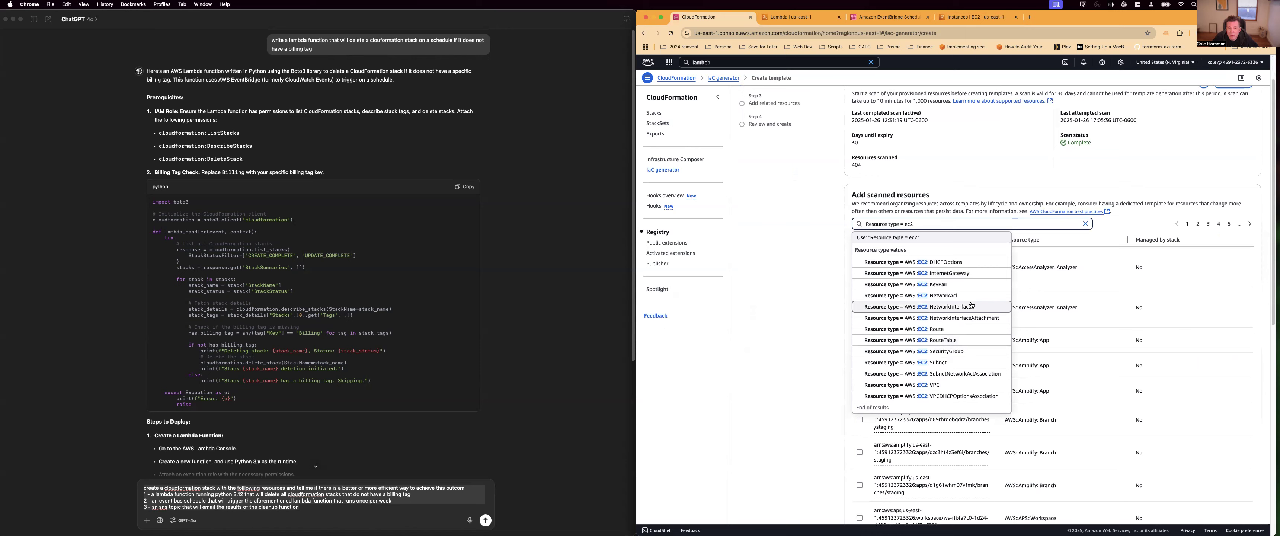
pyautogui.press('BackSpace')
pyautogui.press('BackSpace')
pyautogui.press('BackSpace')
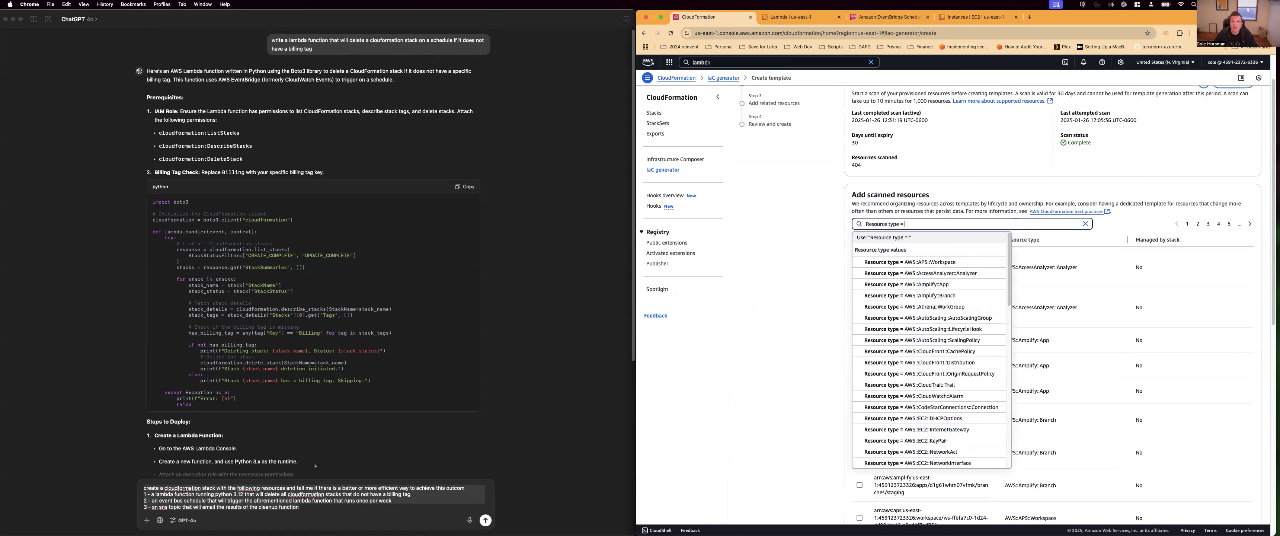
pyautogui.write('instanc')
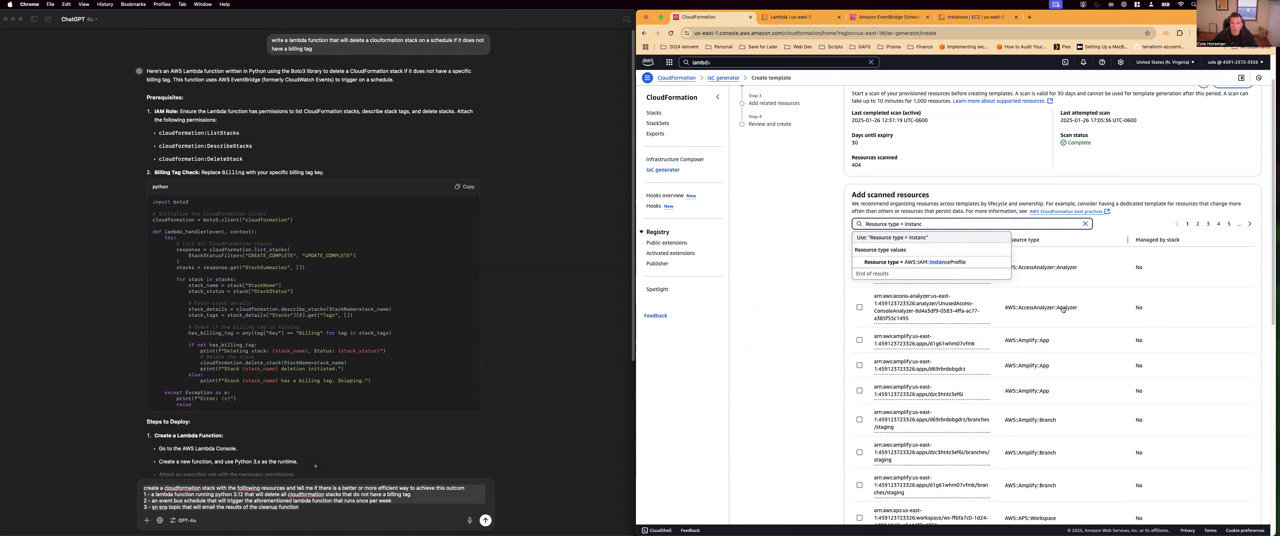
pyautogui.press('BackSpace')
pyautogui.press('BackSpace')
pyautogui.press('BackSpace')
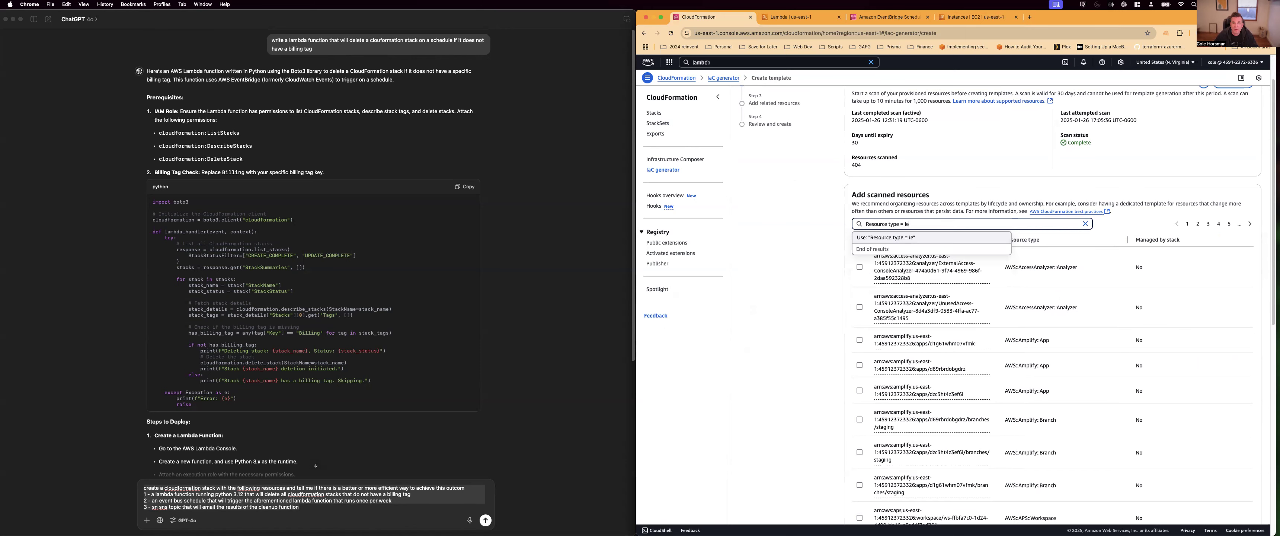
pyautogui.write('ec2')
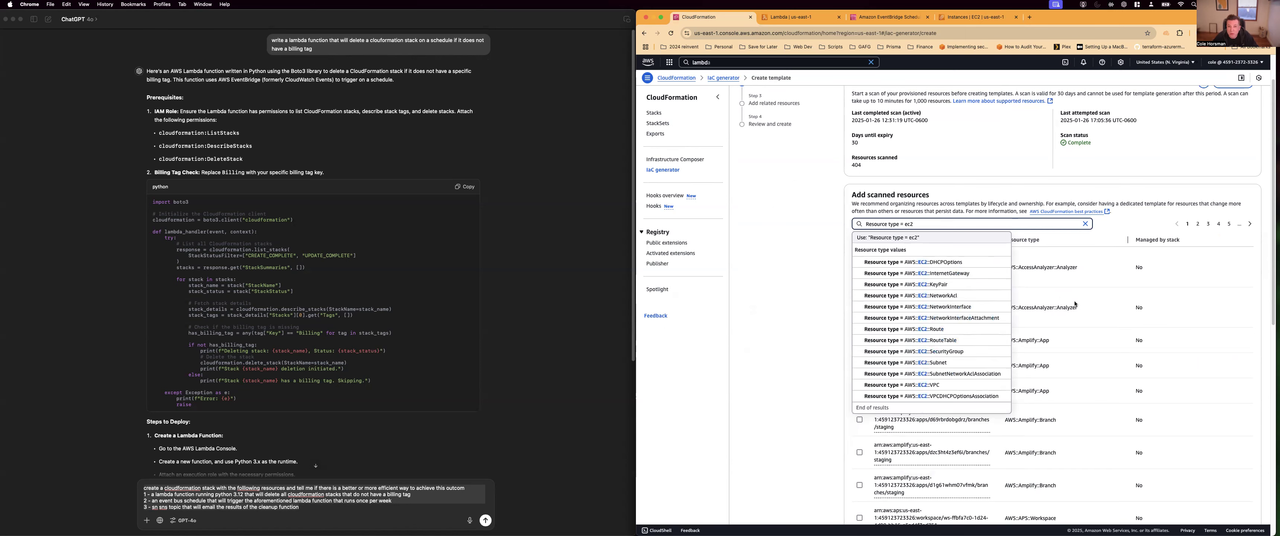
pyautogui.scroll(-1, 969, 365)
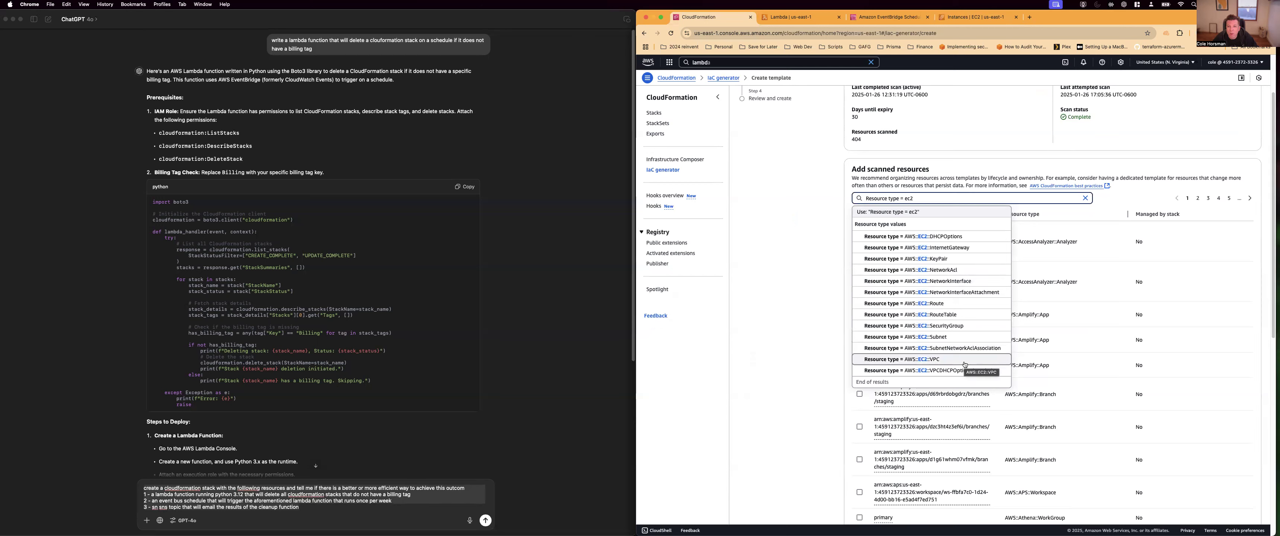
pyautogui.click(825, 316)
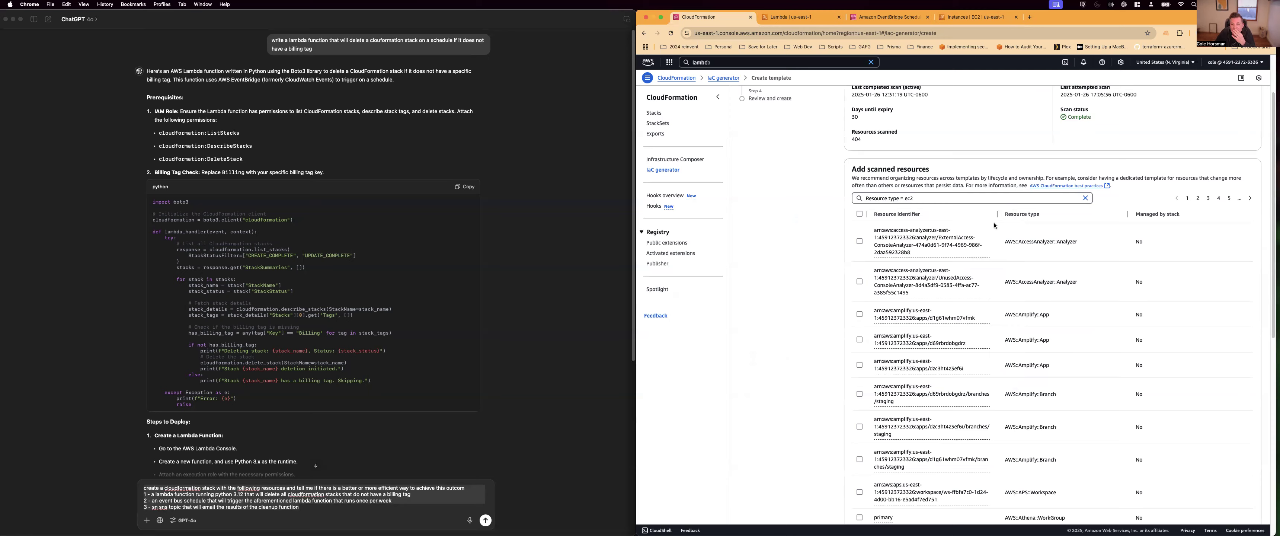
pyautogui.scroll(-7, 1131, 250)
pyautogui.scroll(7, 1131, 250)
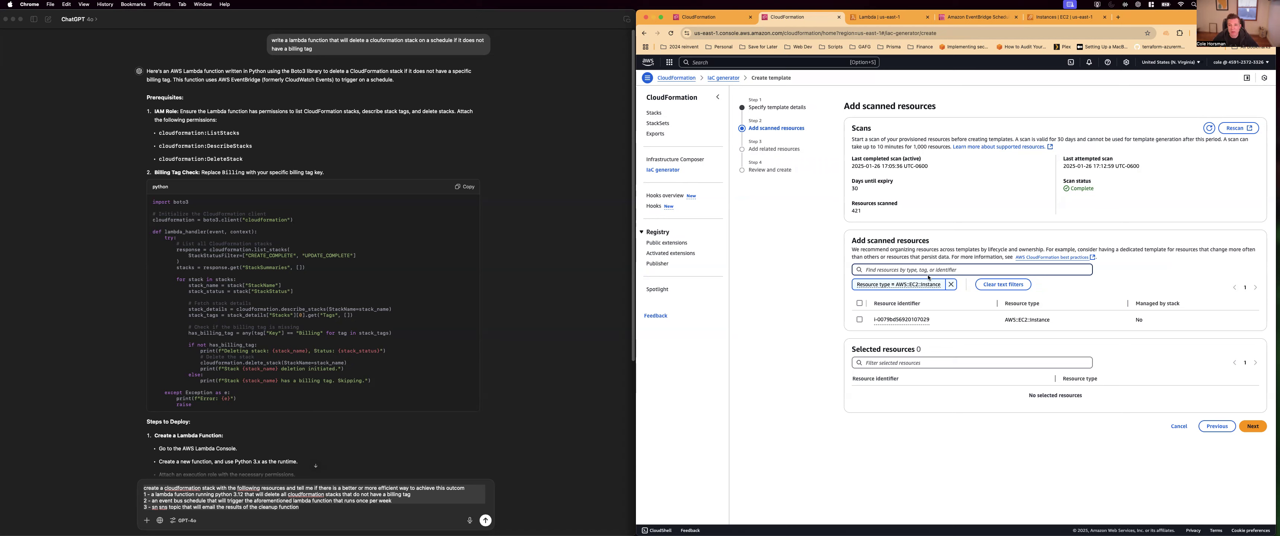
# Add the scanned AWS::EC2::Instance resource to the template and proceed to the related resources
pyautogui.click(900, 267)
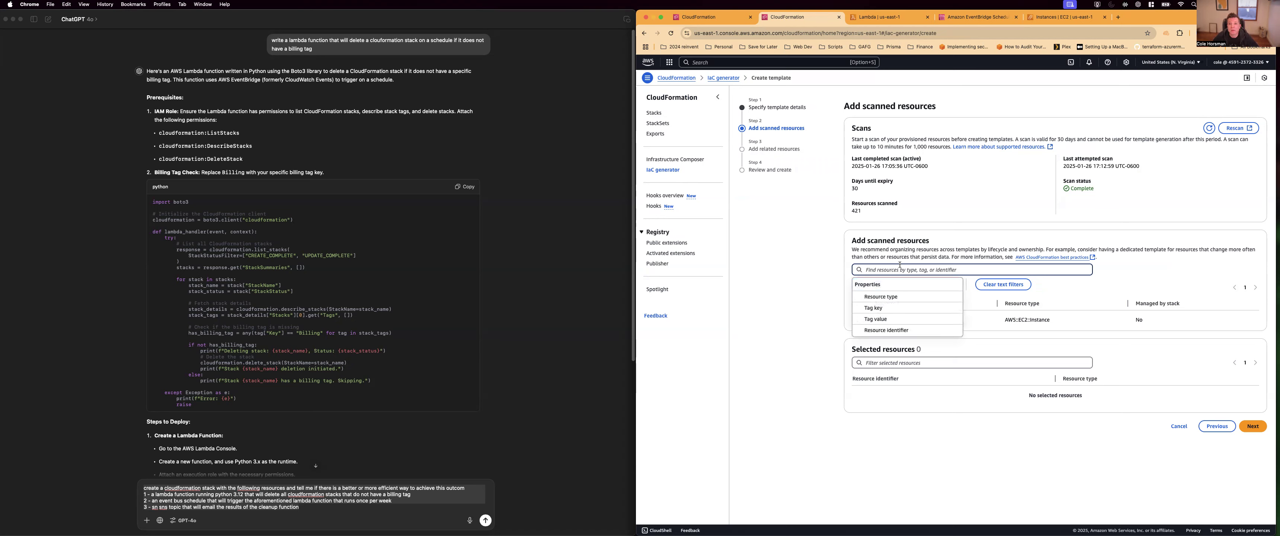
pyautogui.click(895, 293)
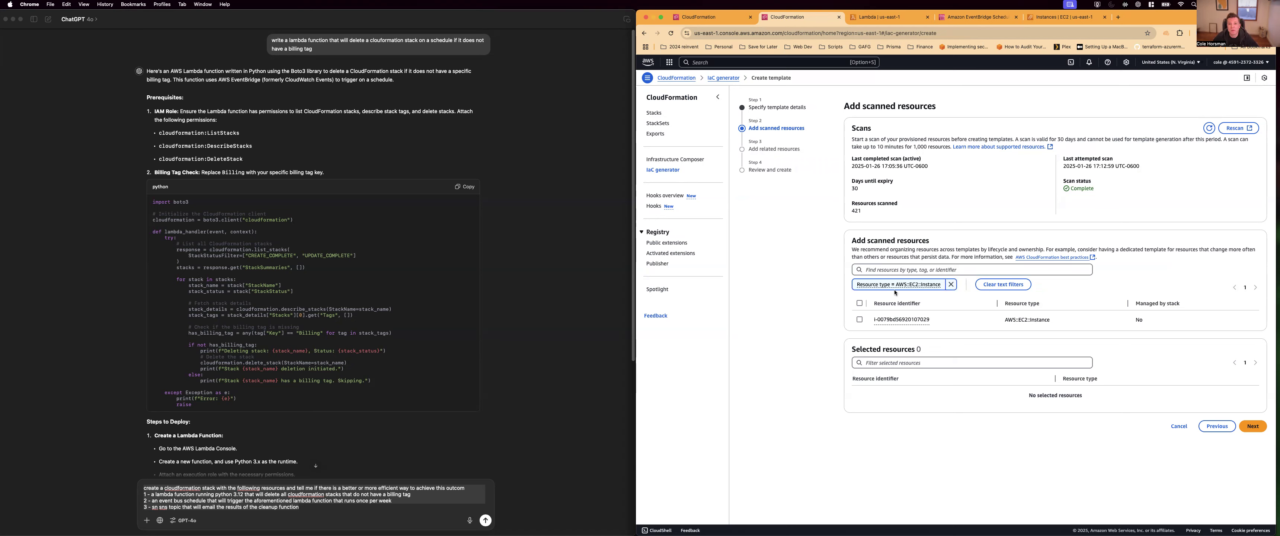
pyautogui.click(860, 320)
pyautogui.click(1245, 414)
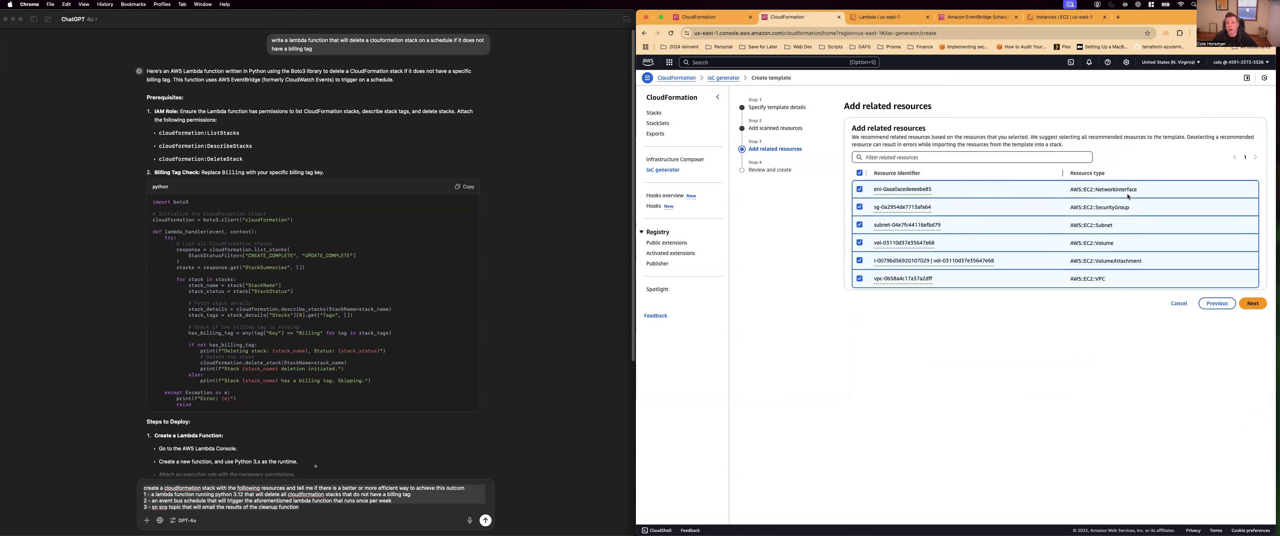
# Keep all recommended related resources selected and create the ec2-destroy template
pyautogui.moveTo(932, 106); pyautogui.dragTo(903, 109)
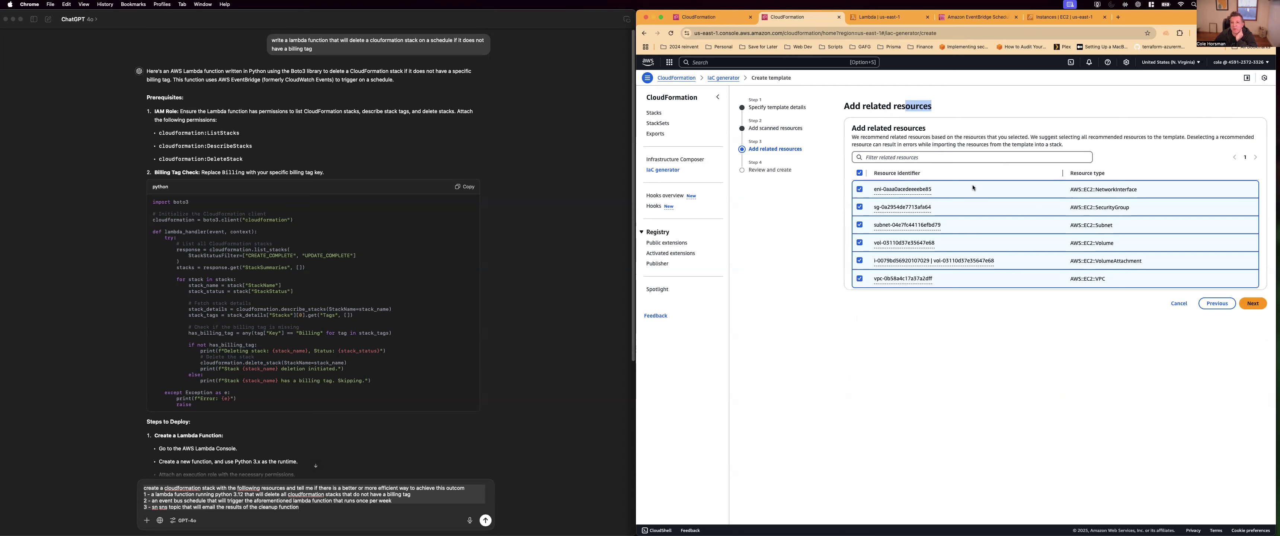
pyautogui.click(1253, 304)
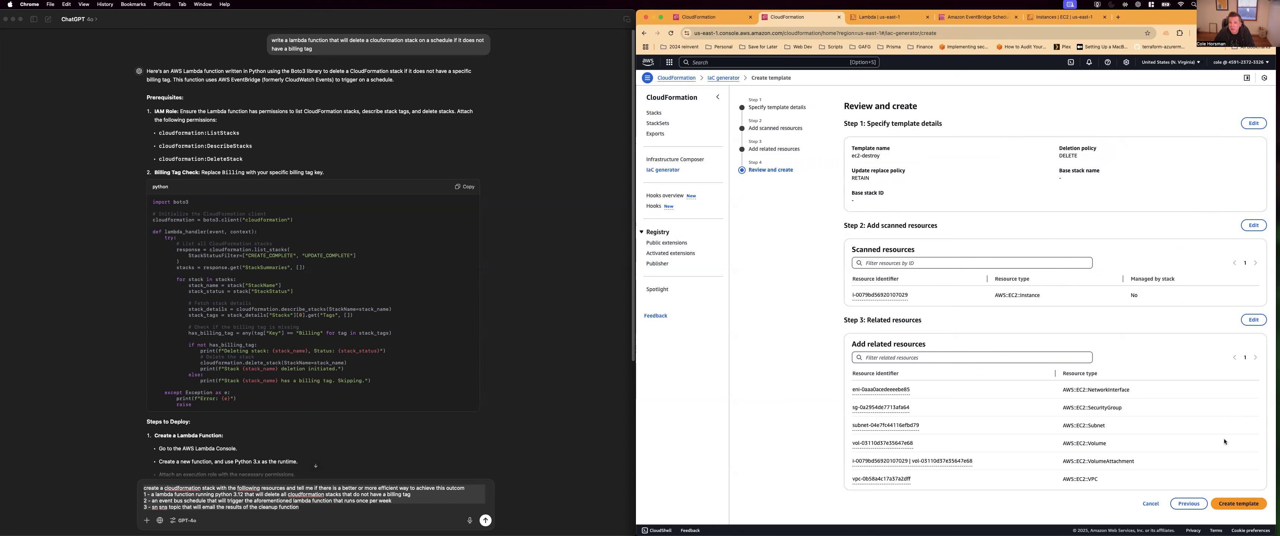
pyautogui.click(1239, 504)
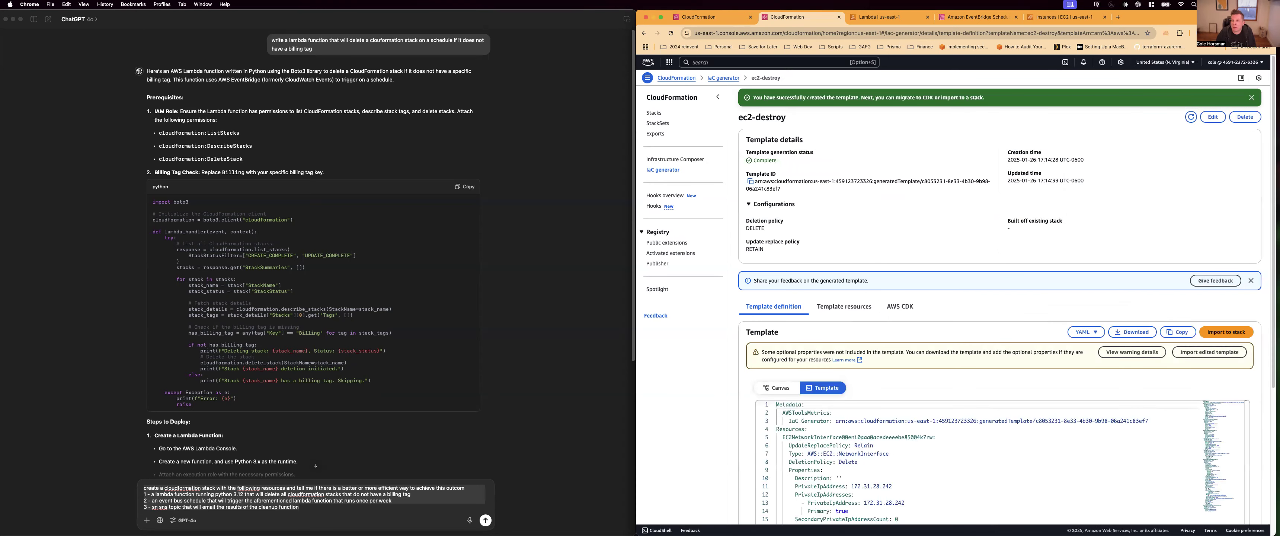
# Start importing the generated template into a new stack named ec2-destroy-dtack and proceed through the parameters to the change review
pyautogui.click(1225, 333)
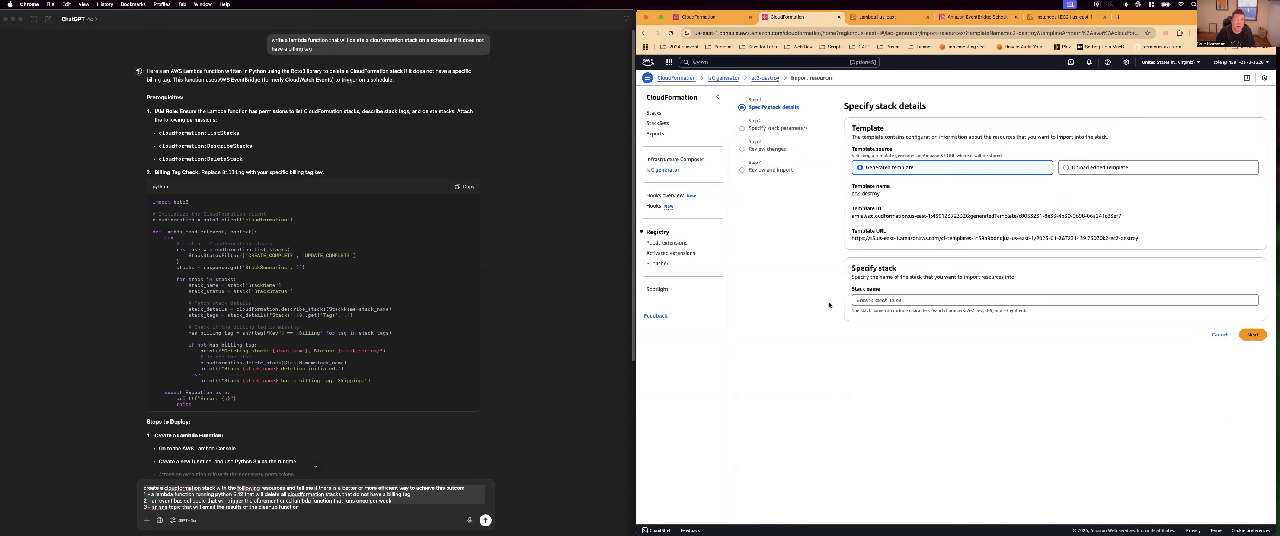
pyautogui.click(908, 302)
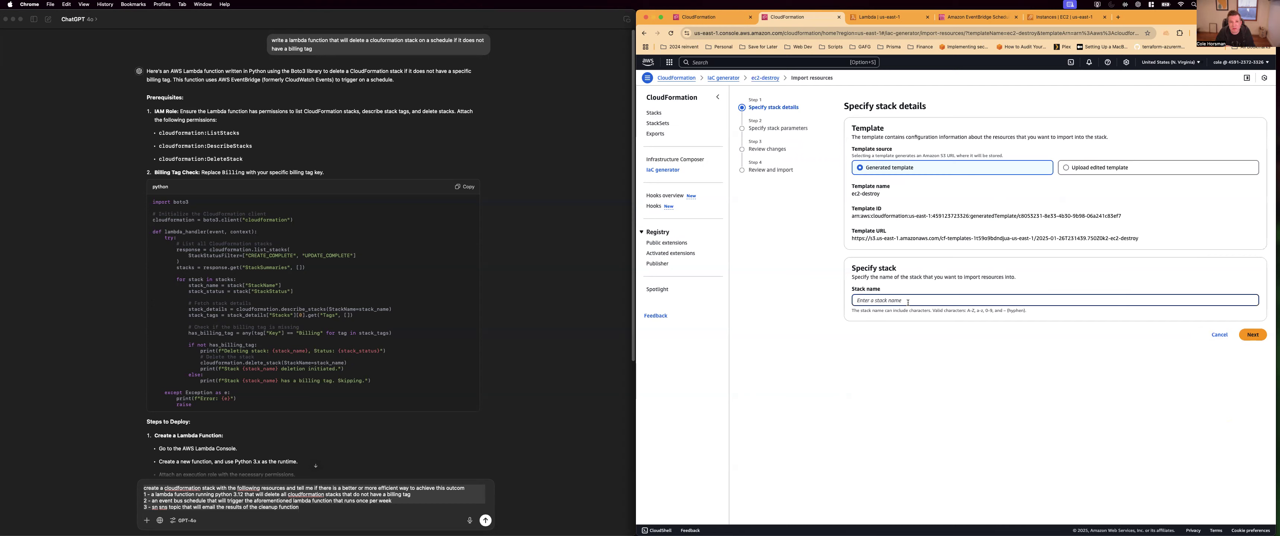
pyautogui.write('ec2-destroy-dtack')
pyautogui.click(1253, 334)
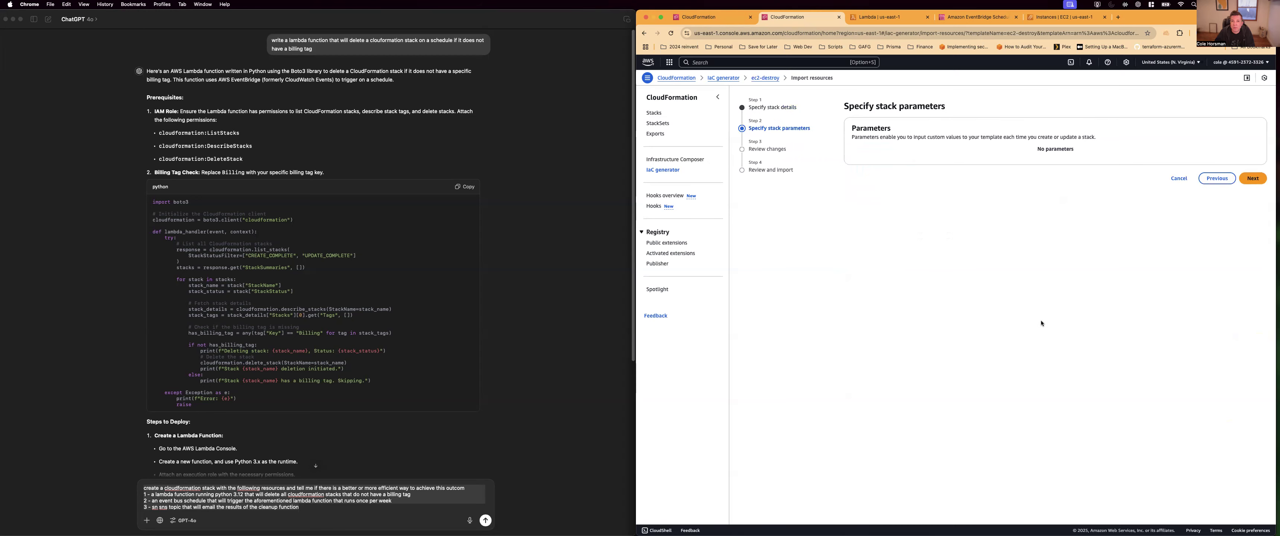
pyautogui.click(1255, 178)
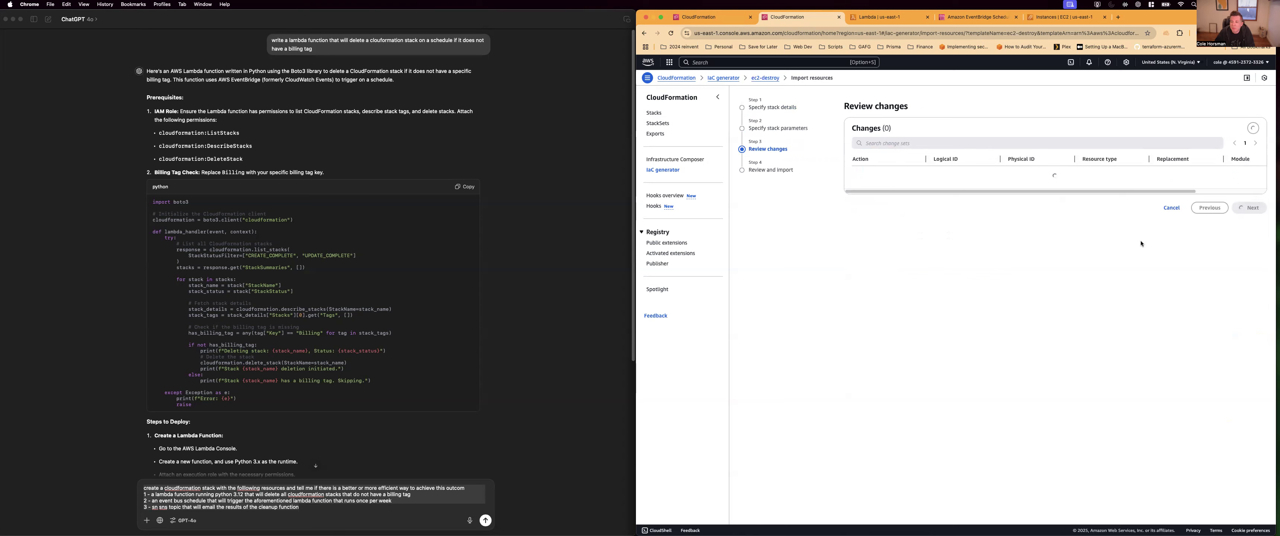
# Review the stack's import changes and import the resources
pyautogui.click(1252, 292)
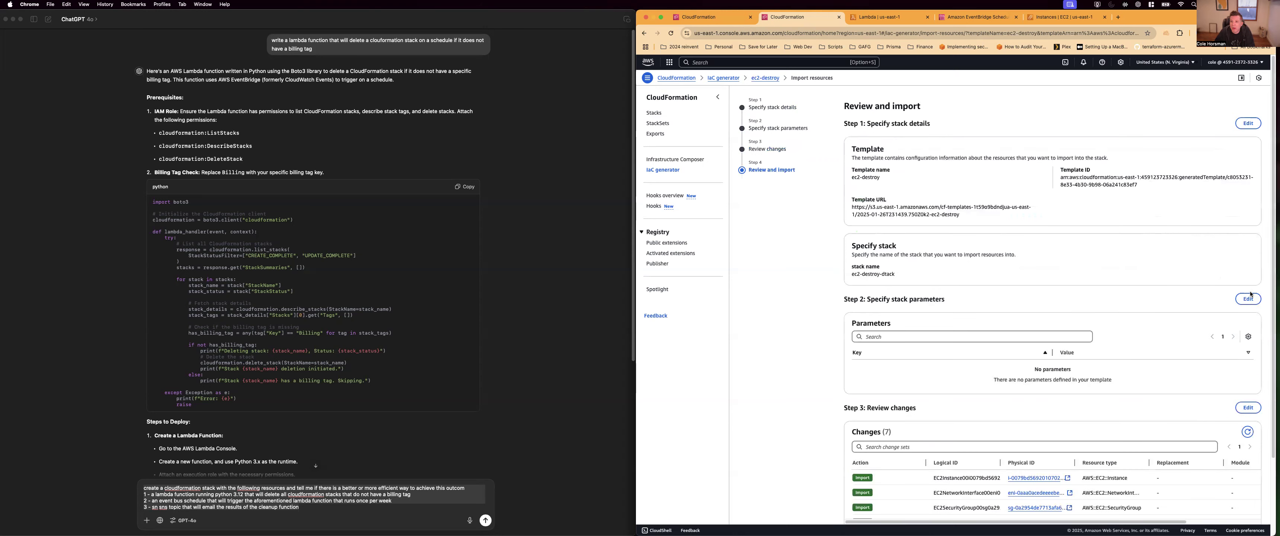
pyautogui.scroll(-2, 1141, 294)
pyautogui.scroll(-2, 1155, 313)
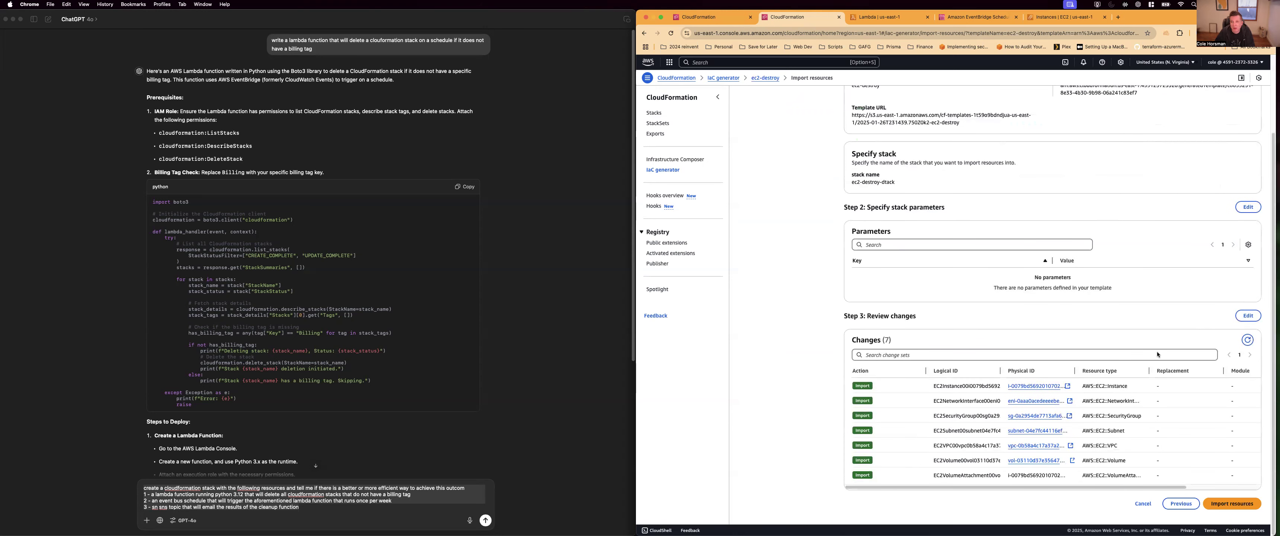
pyautogui.click(1238, 503)
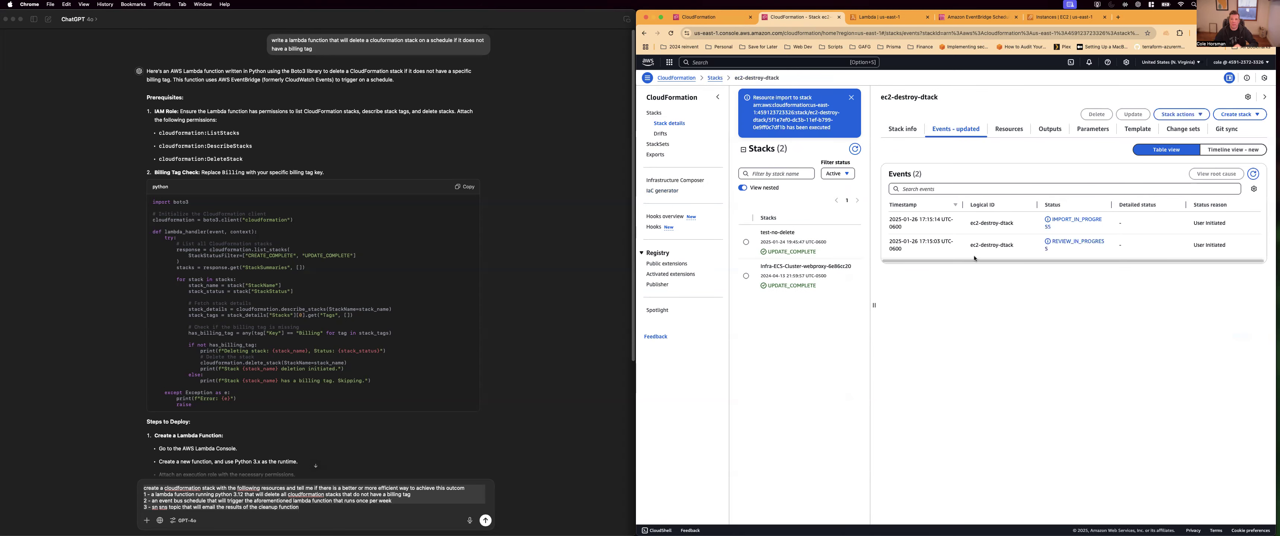
# Check the import progress in the refreshed stack events and in the refreshed list of stacks
pyautogui.click(1256, 174)
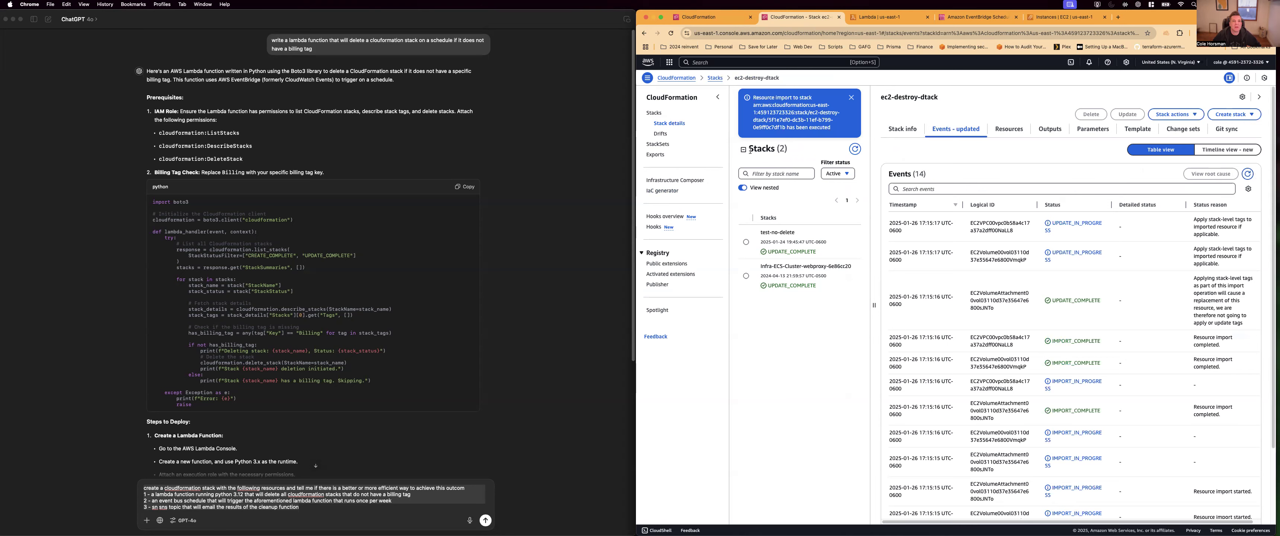
pyautogui.click(653, 114)
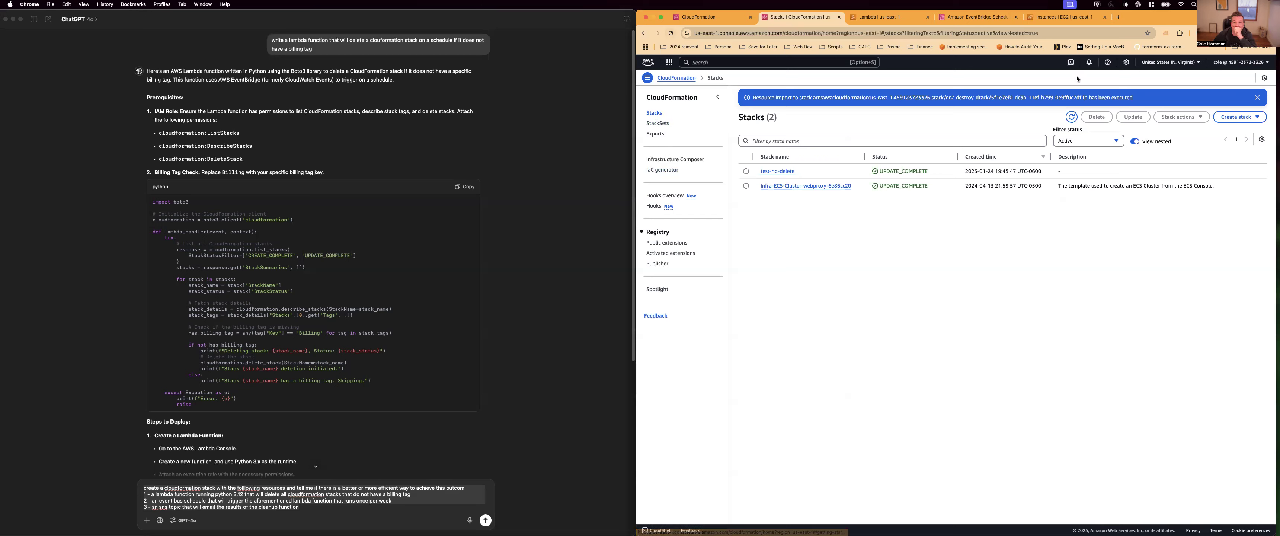
pyautogui.click(1072, 119)
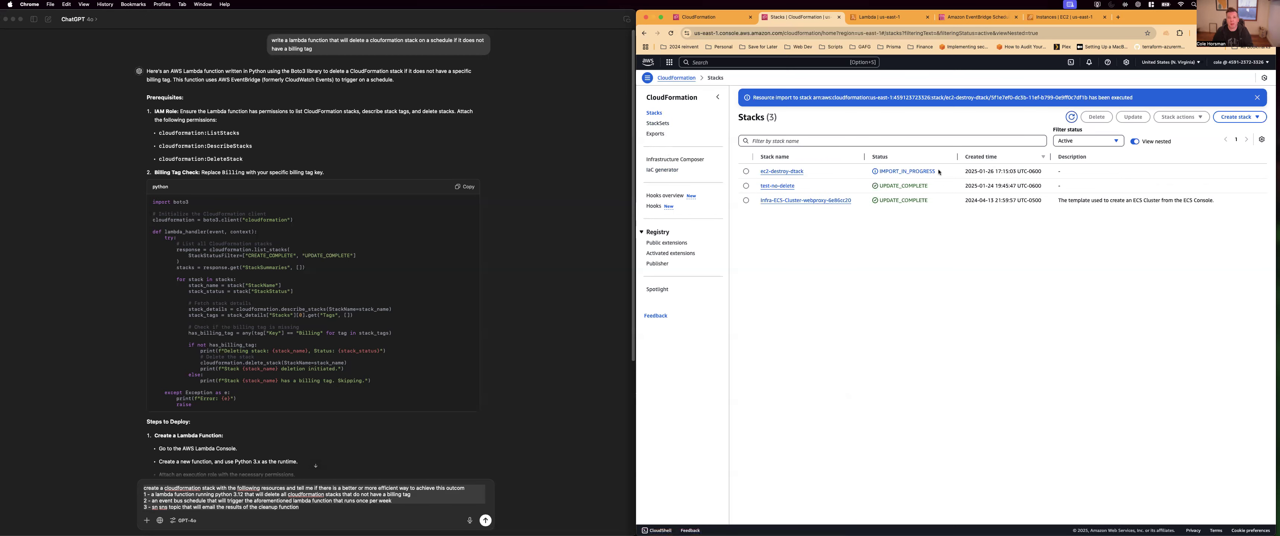
# Inspect the stack-level tags of the test-no-delete, Infra-ECS-Cluster-webproxy and ec2-destroy-dtack stacks, and return to the stack list
pyautogui.click(781, 187)
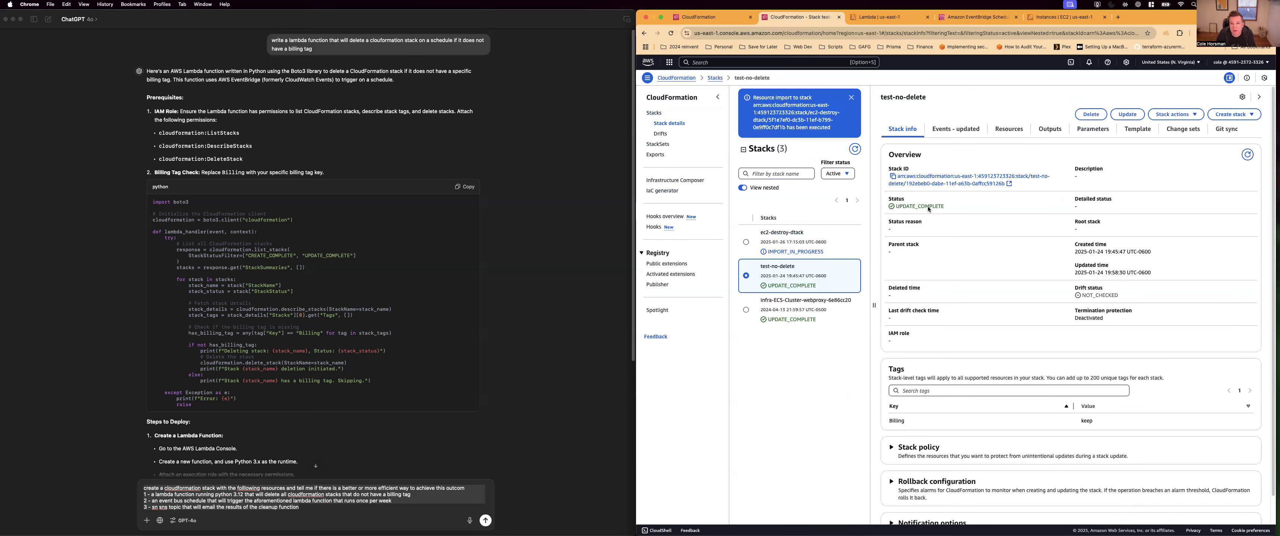
pyautogui.moveTo(895, 96); pyautogui.dragTo(906, 96)
pyautogui.click(644, 33)
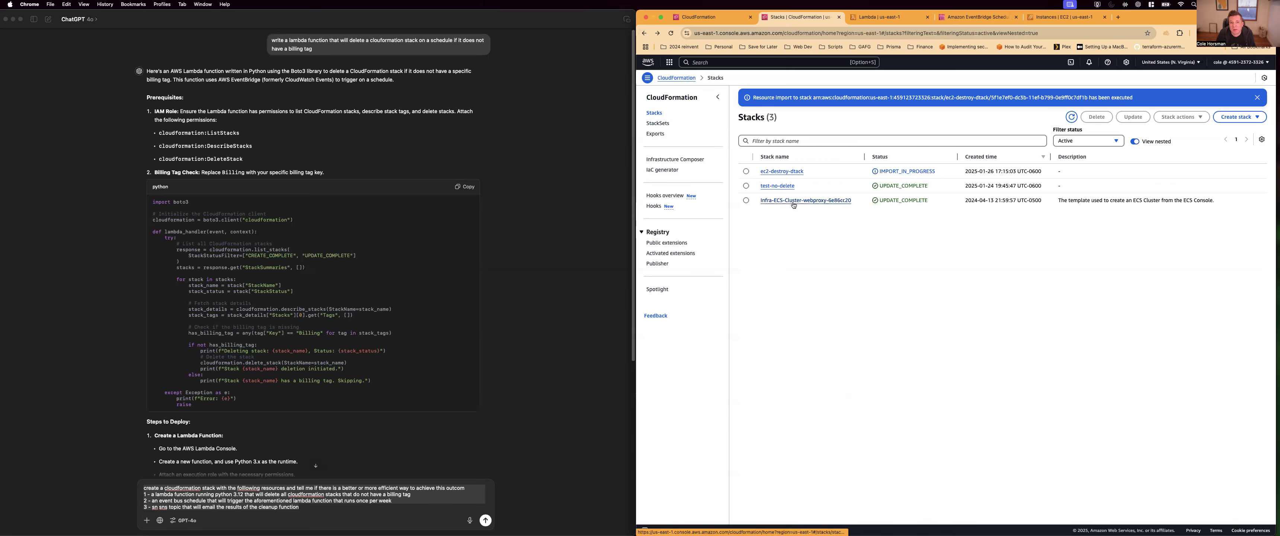
pyautogui.click(839, 201)
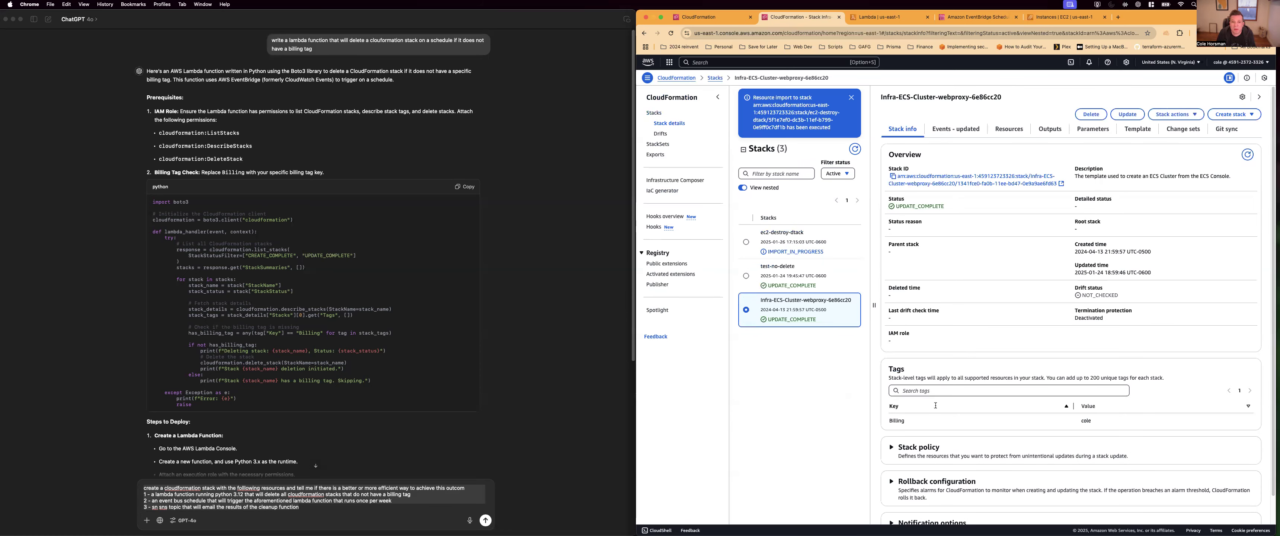
pyautogui.doubleClick(905, 425)
pyautogui.click(763, 244)
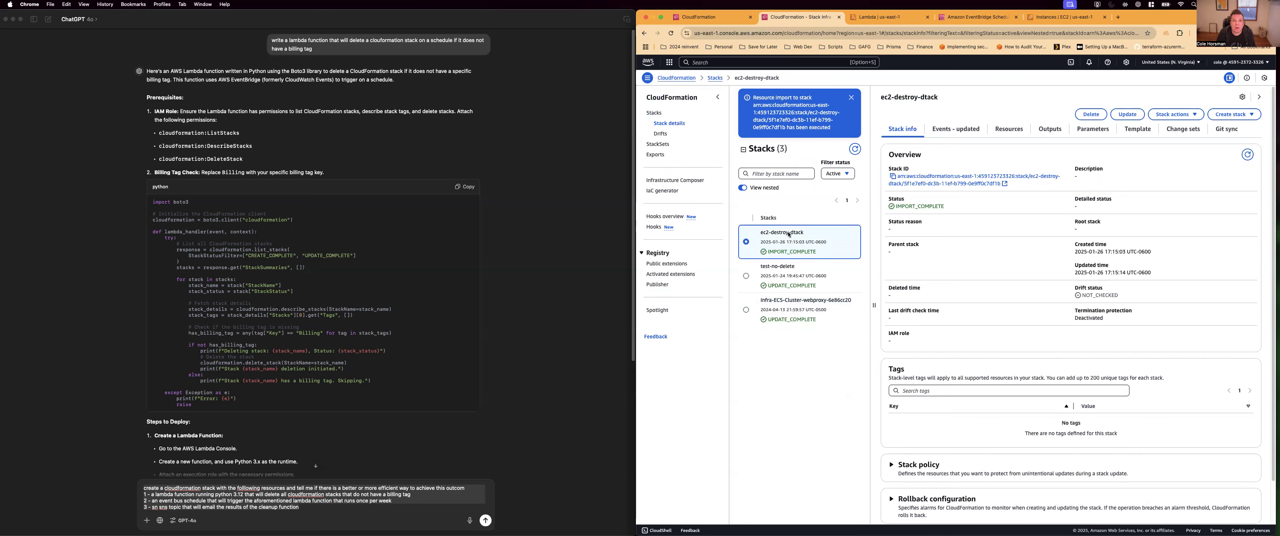
pyautogui.click(654, 113)
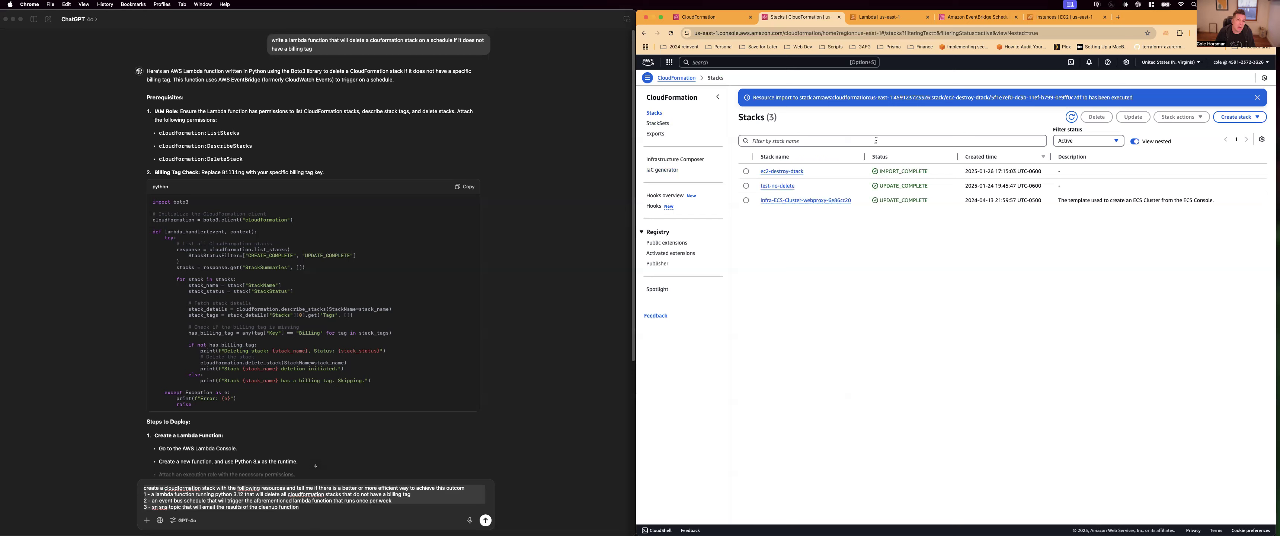
# Bring up the Lambda functions list and read ChatGPT's deployment steps for the stack-deleting function
pyautogui.click(878, 19)
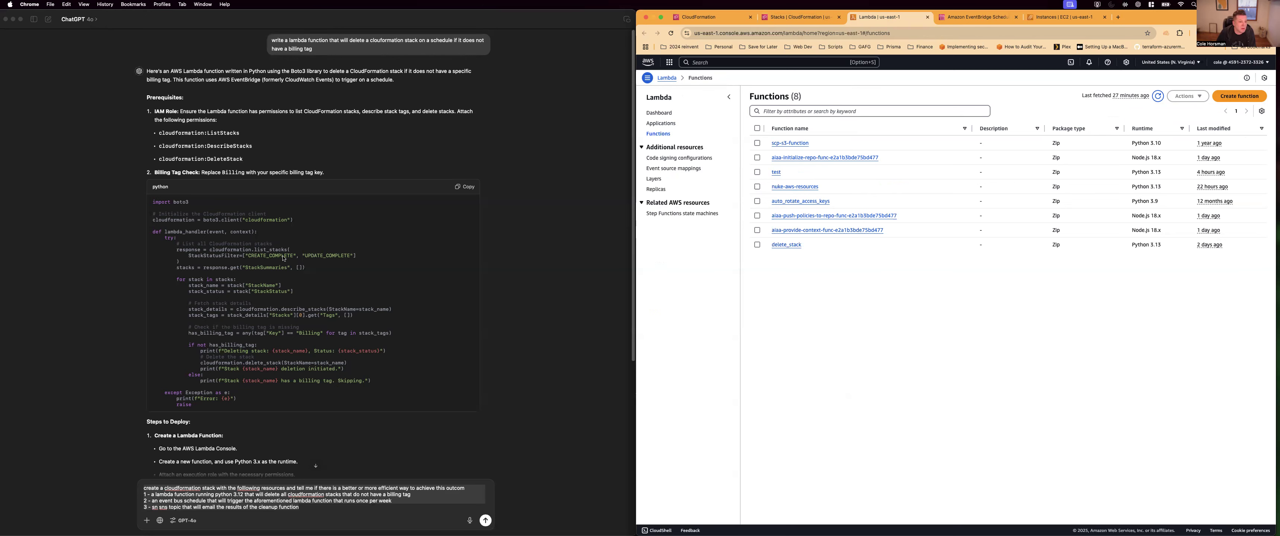
pyautogui.scroll(-3, 284, 259)
pyautogui.click(216, 446)
pyautogui.scroll(-1, 216, 445)
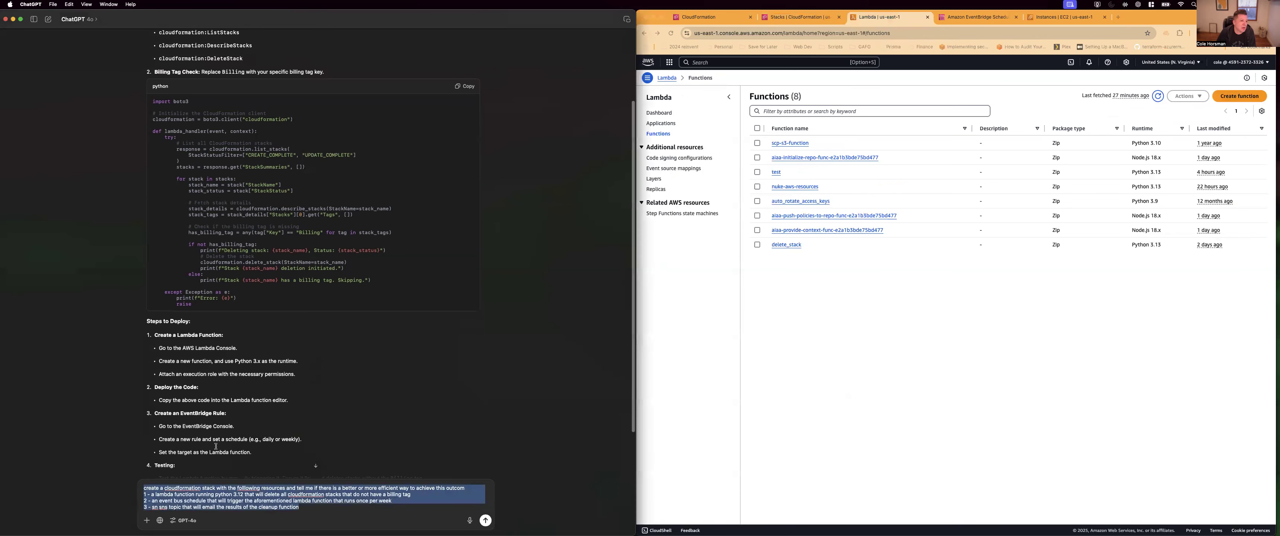
pyautogui.scroll(-1, 182, 436)
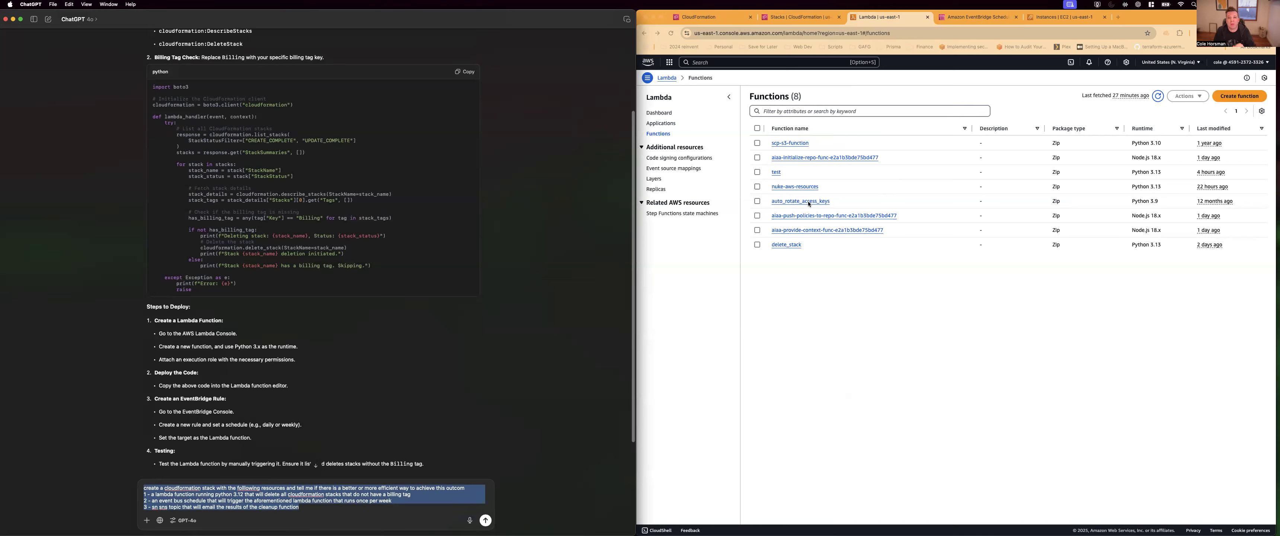
# Open the delete_stack Lambda function and examine its lambda_function.py code
pyautogui.click(781, 248)
pyautogui.click(783, 245)
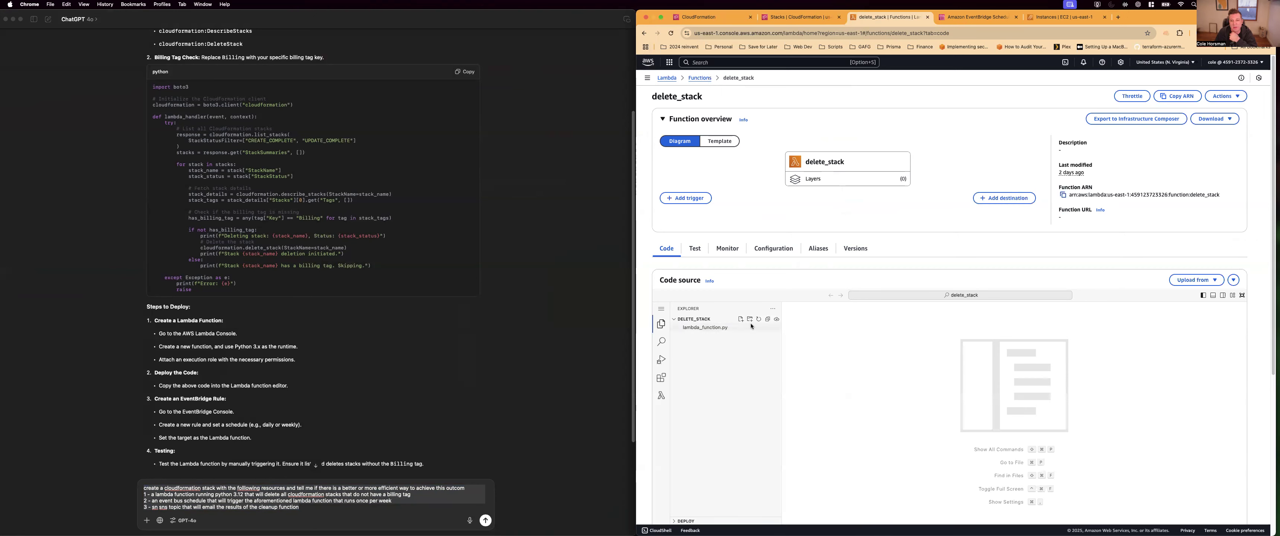
pyautogui.scroll(-1, 955, 447)
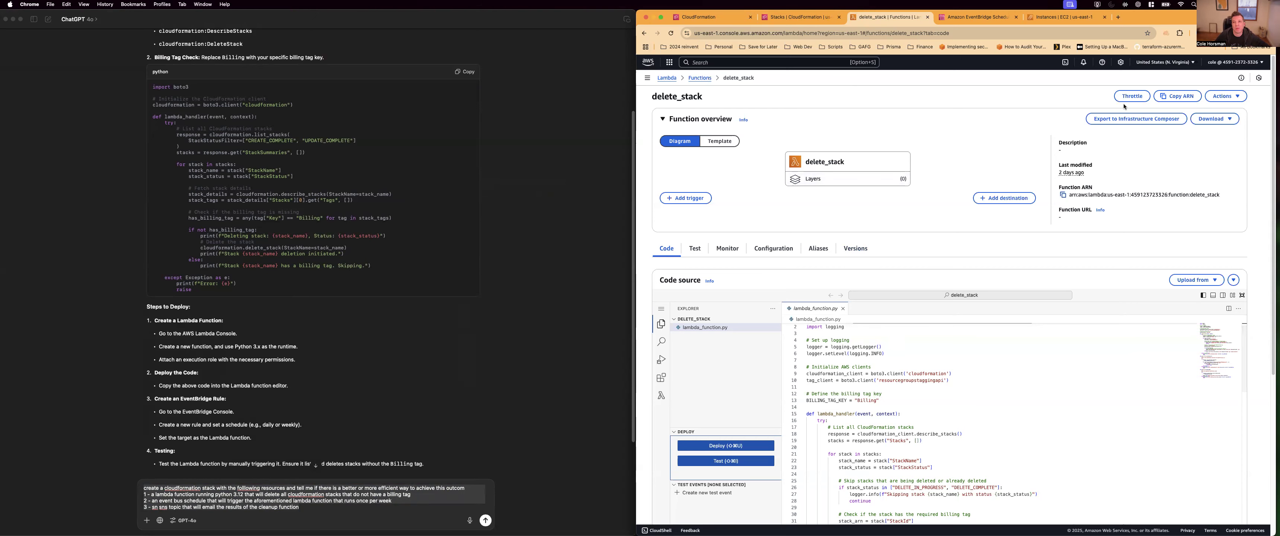
# Start a new Lambda function authored from scratch and choose Python 3.13 as its runtime
pyautogui.click(700, 78)
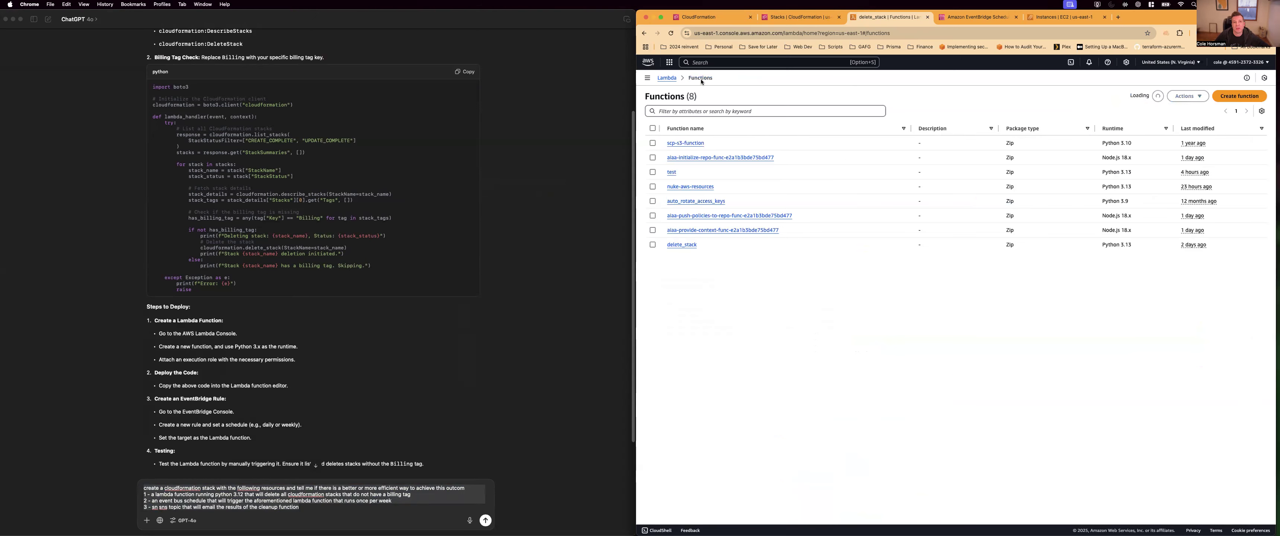
pyautogui.click(1231, 96)
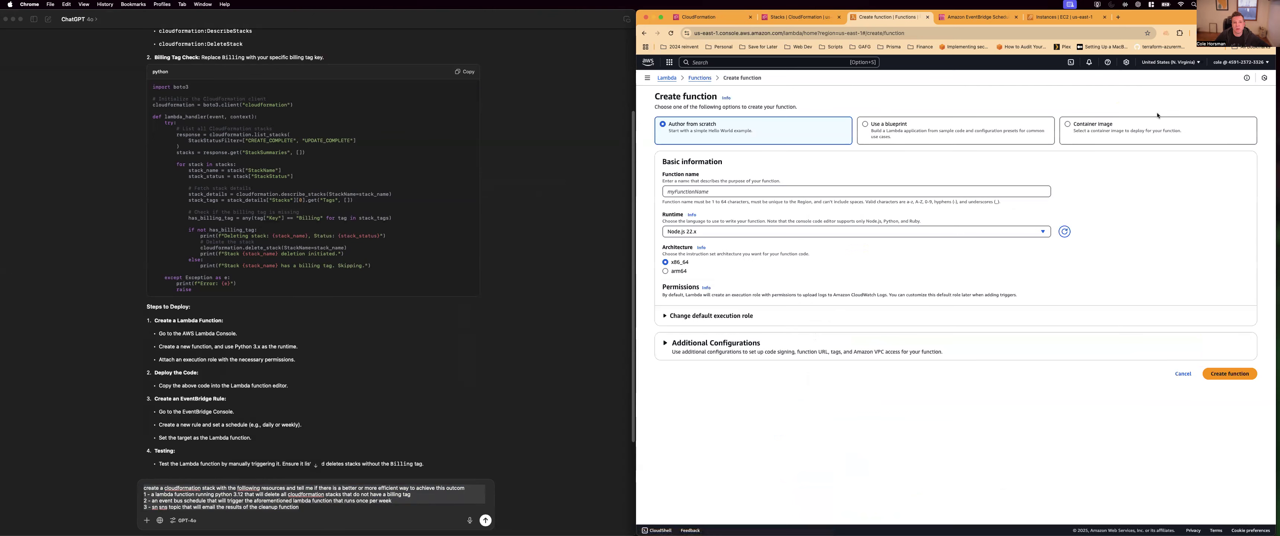
pyautogui.click(704, 233)
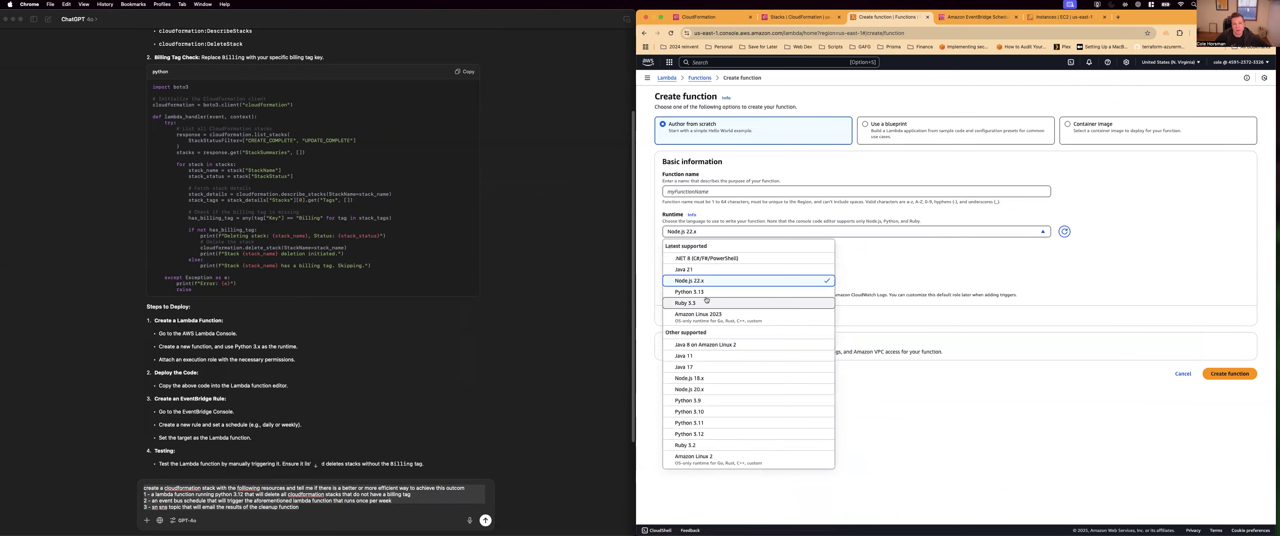
pyautogui.click(879, 269)
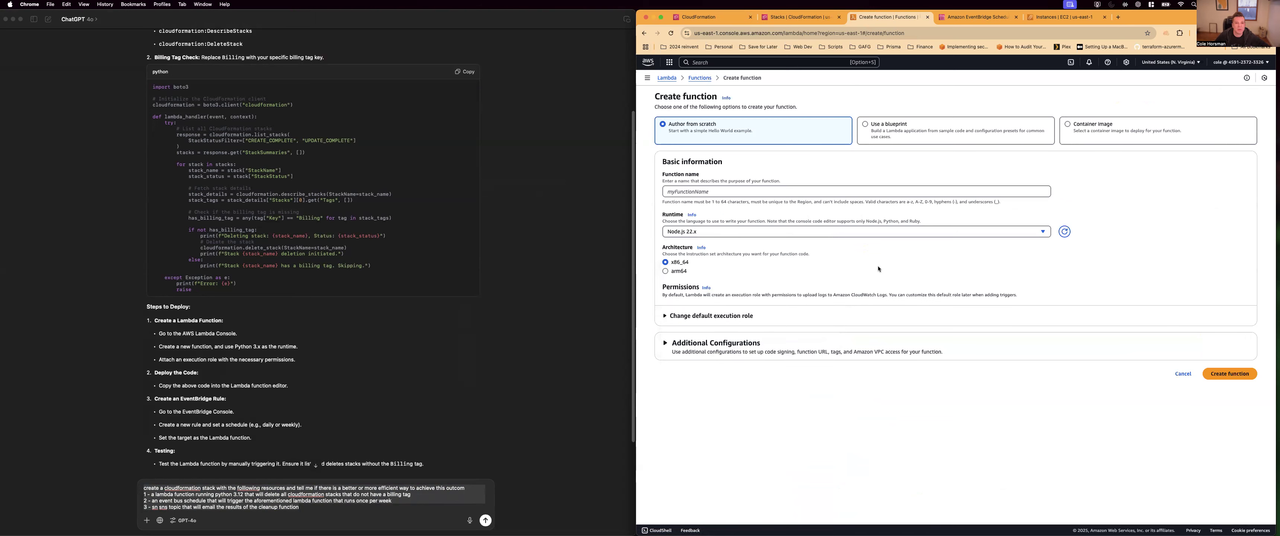
pyautogui.click(715, 231)
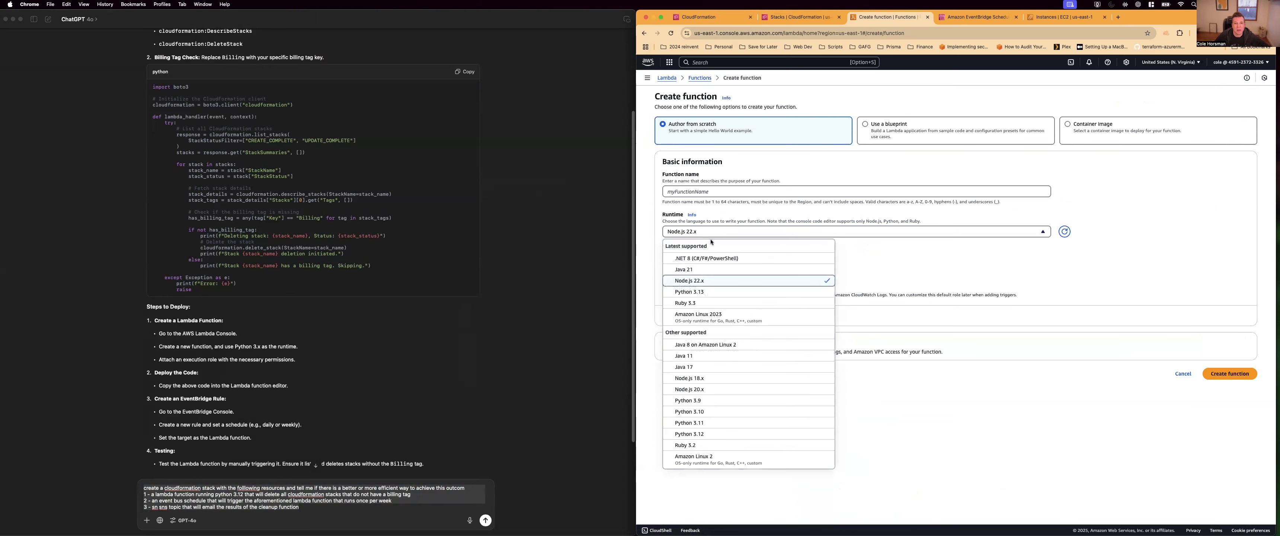
pyautogui.click(706, 294)
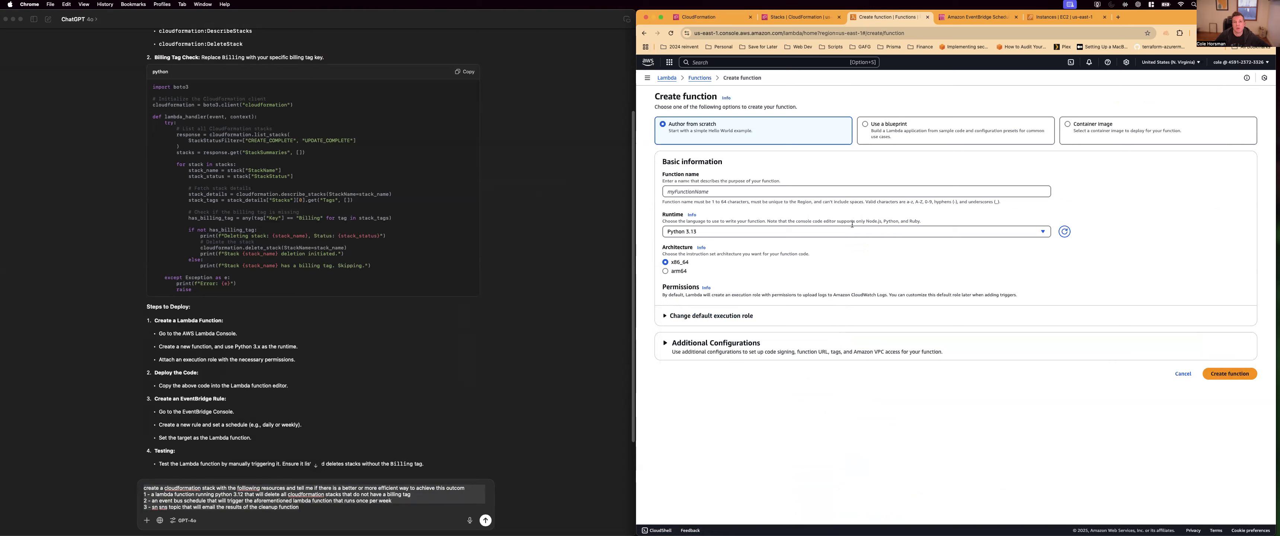
# Leave the new function form and reopen the delete_stack function from the functions list
pyautogui.click(696, 78)
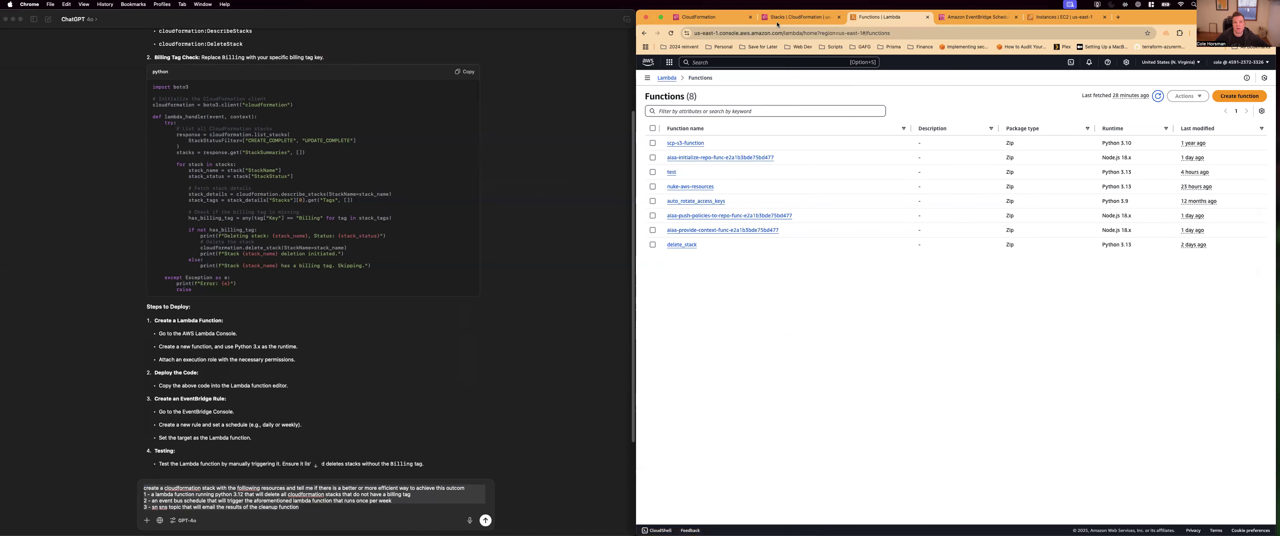
pyautogui.click(681, 244)
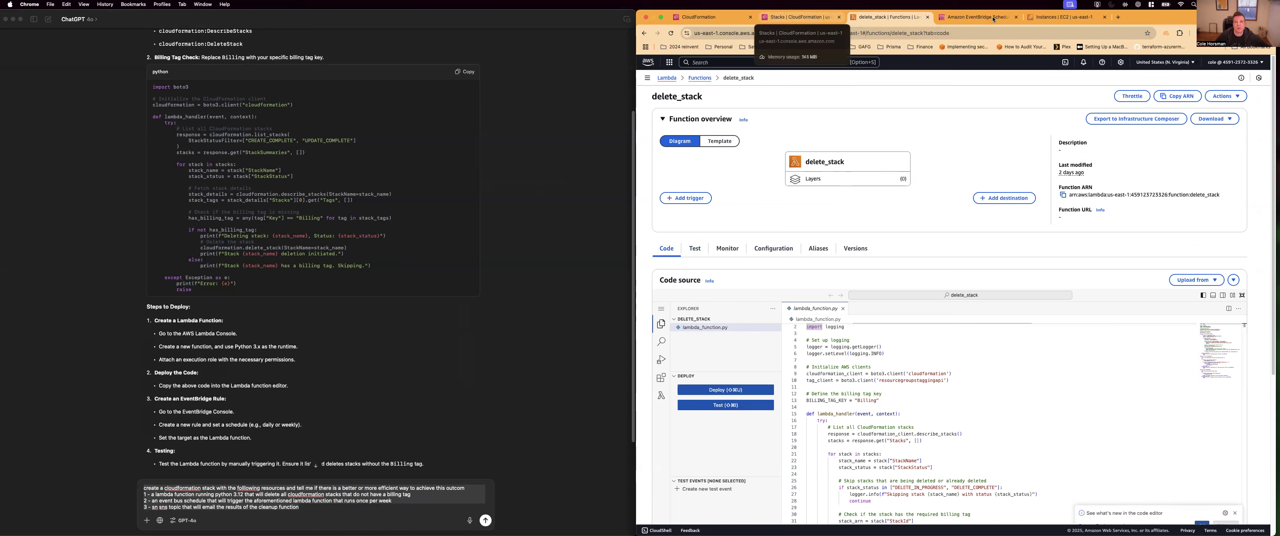
# Start a new schedule in Amazon EventBridge Scheduler and make its occurrence recurring
pyautogui.click(981, 18)
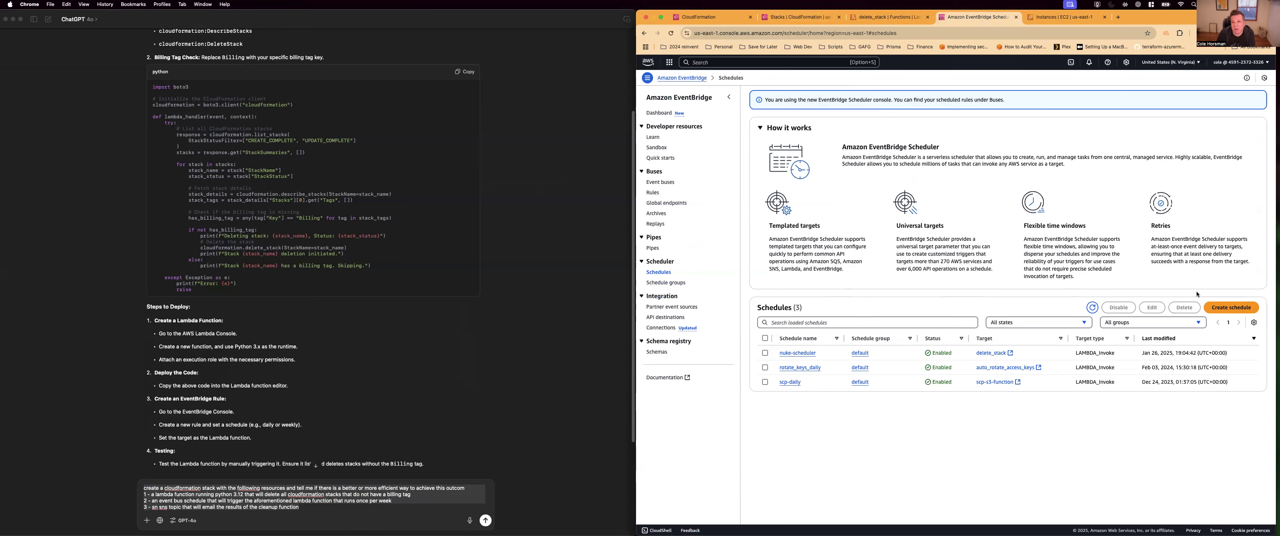
pyautogui.click(1229, 308)
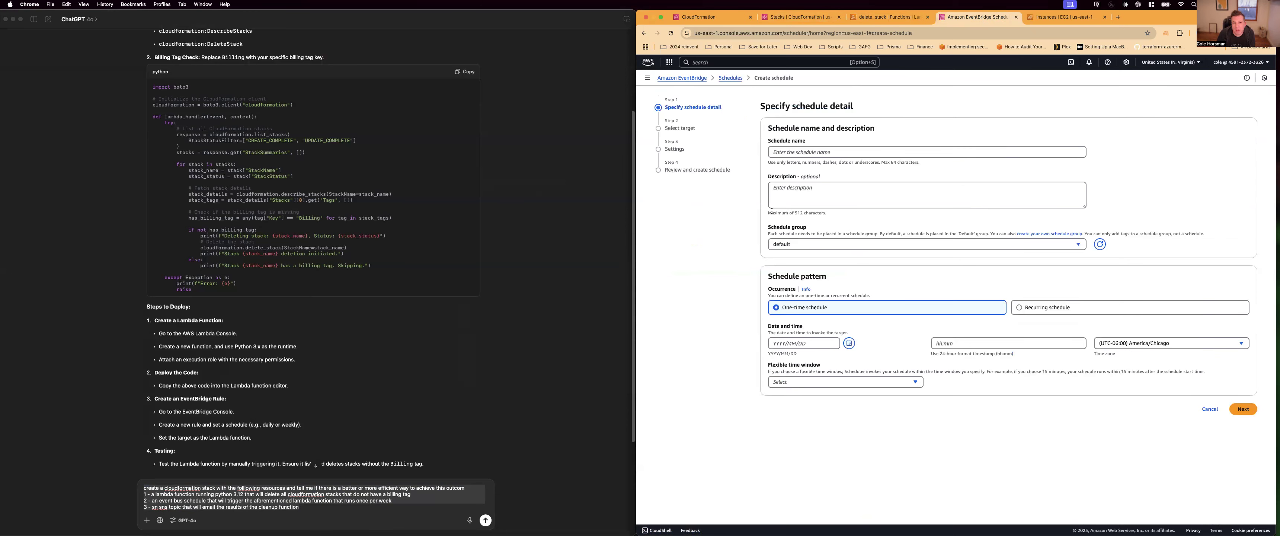
pyautogui.click(1051, 310)
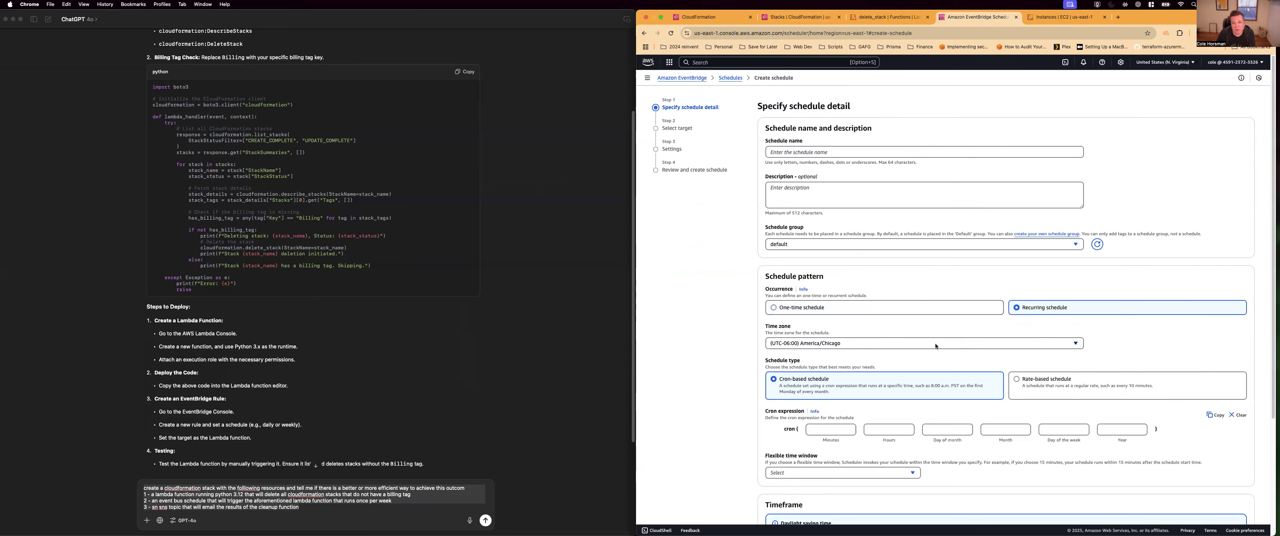
# Try a rate-based schedule with a value of 1 and the unit hours, and return the schedule type to cron-based
pyautogui.click(1026, 392)
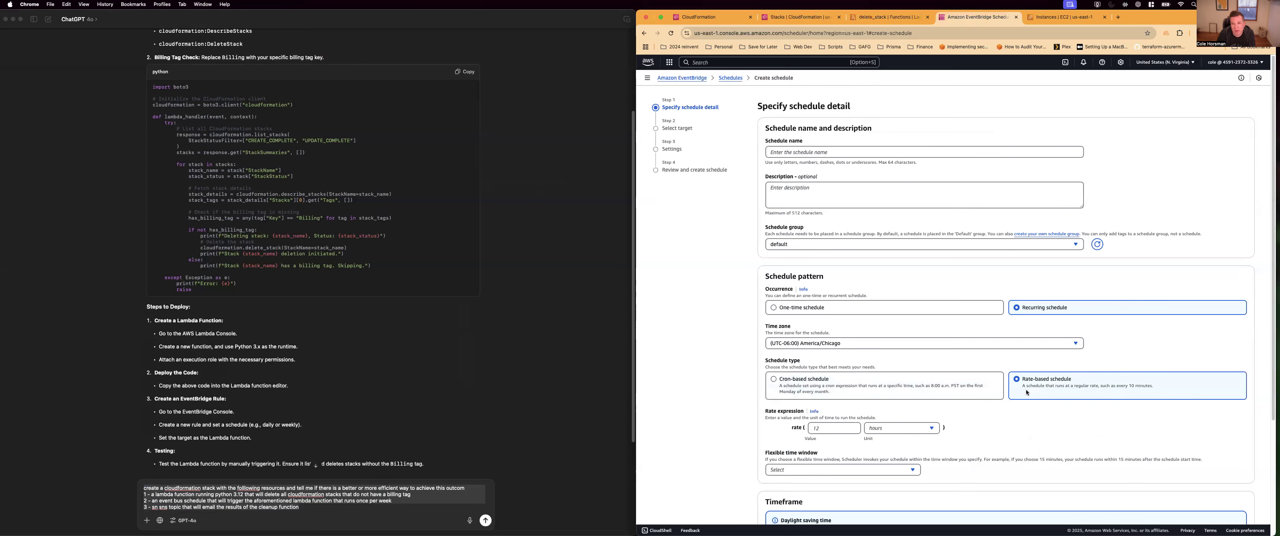
pyautogui.click(832, 428)
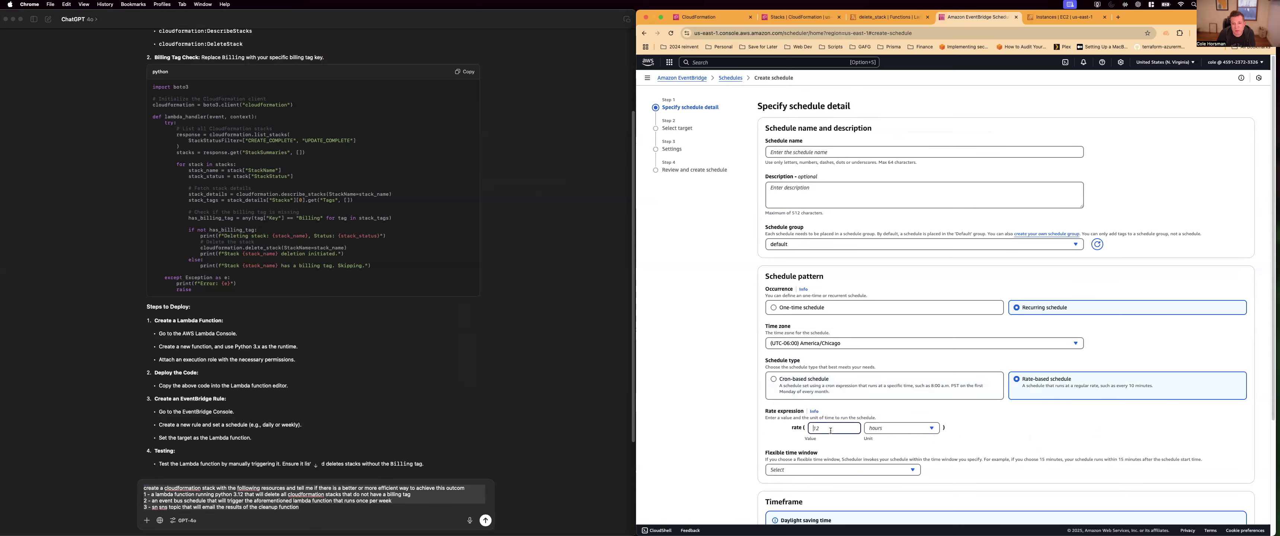
pyautogui.write('1')
pyautogui.click(876, 429)
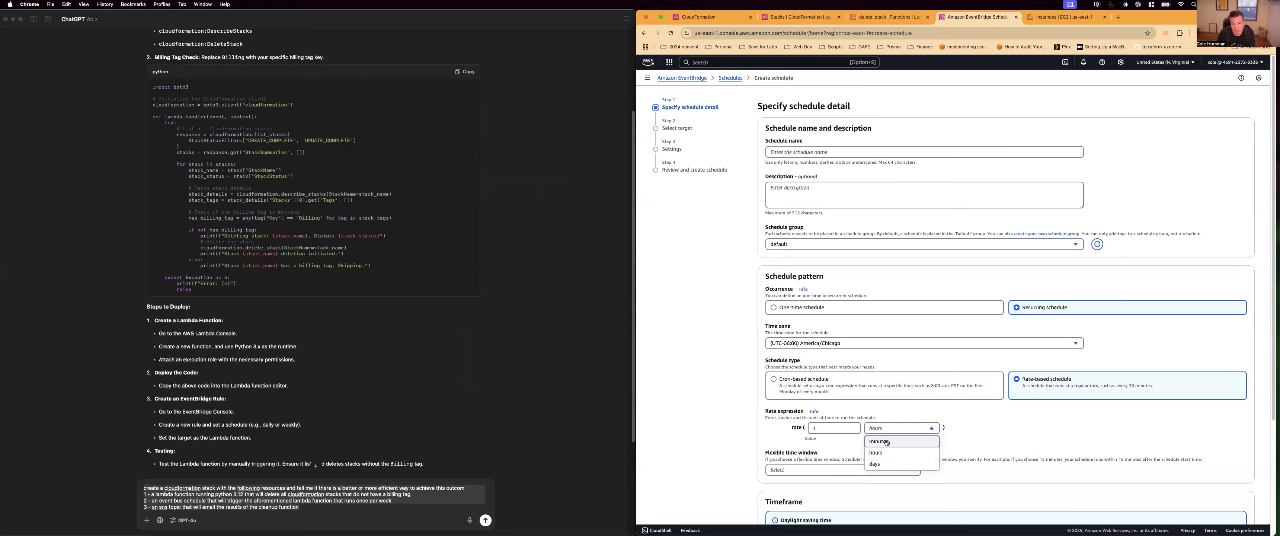
pyautogui.click(881, 447)
pyautogui.click(877, 431)
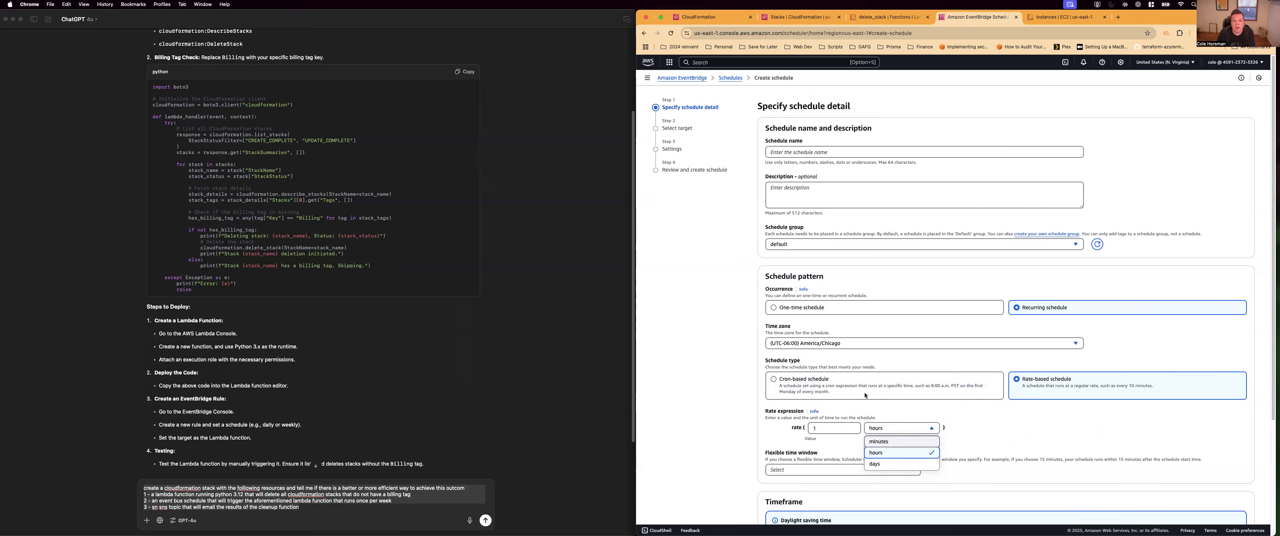
pyautogui.click(804, 388)
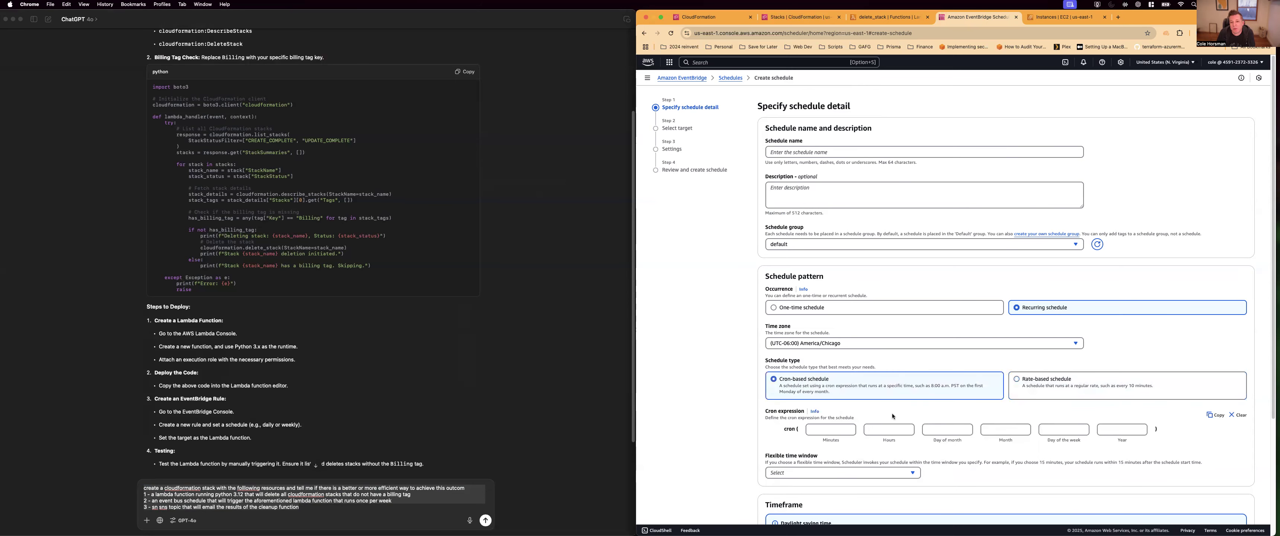
# Name the new schedule "ffff" and make it rate-based
pyautogui.scroll(-1, 1022, 426)
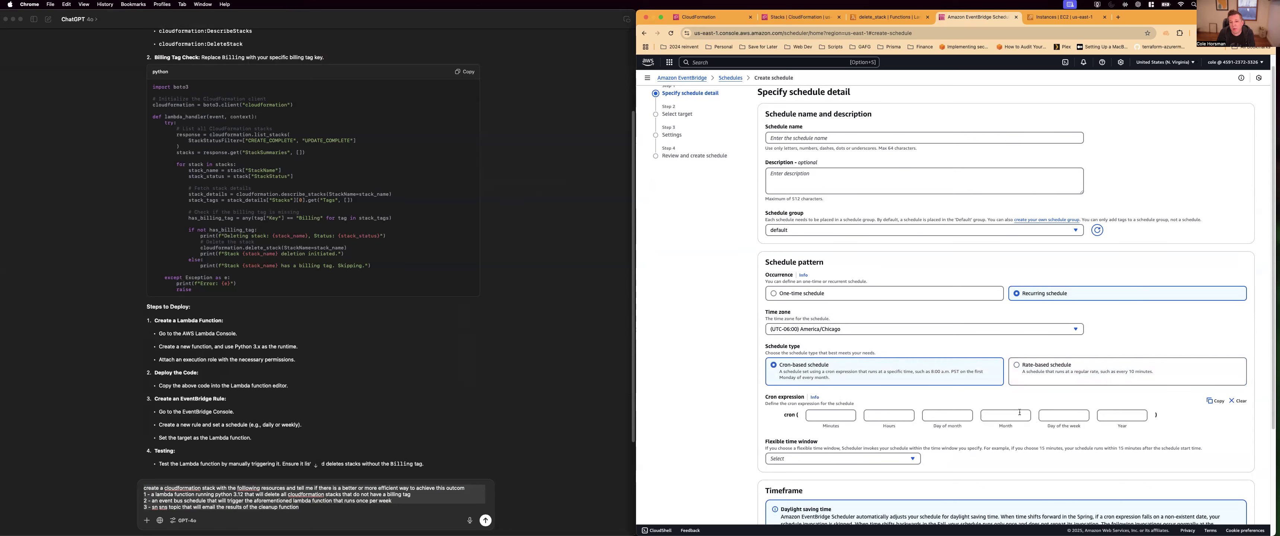
pyautogui.scroll(1, 948, 365)
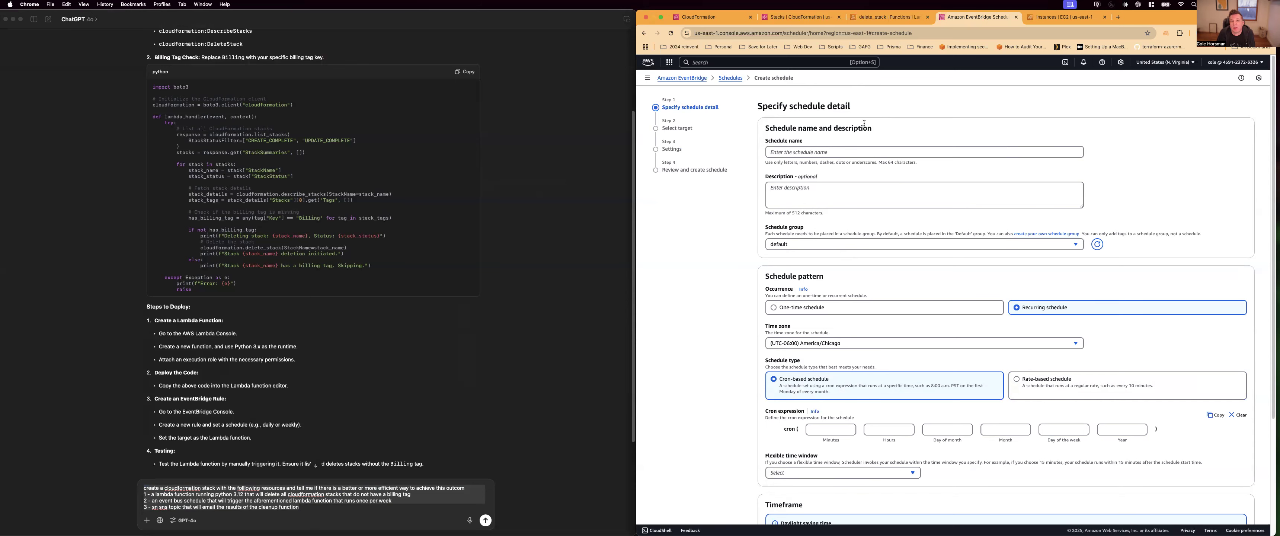
pyautogui.scroll(-1, 849, 317)
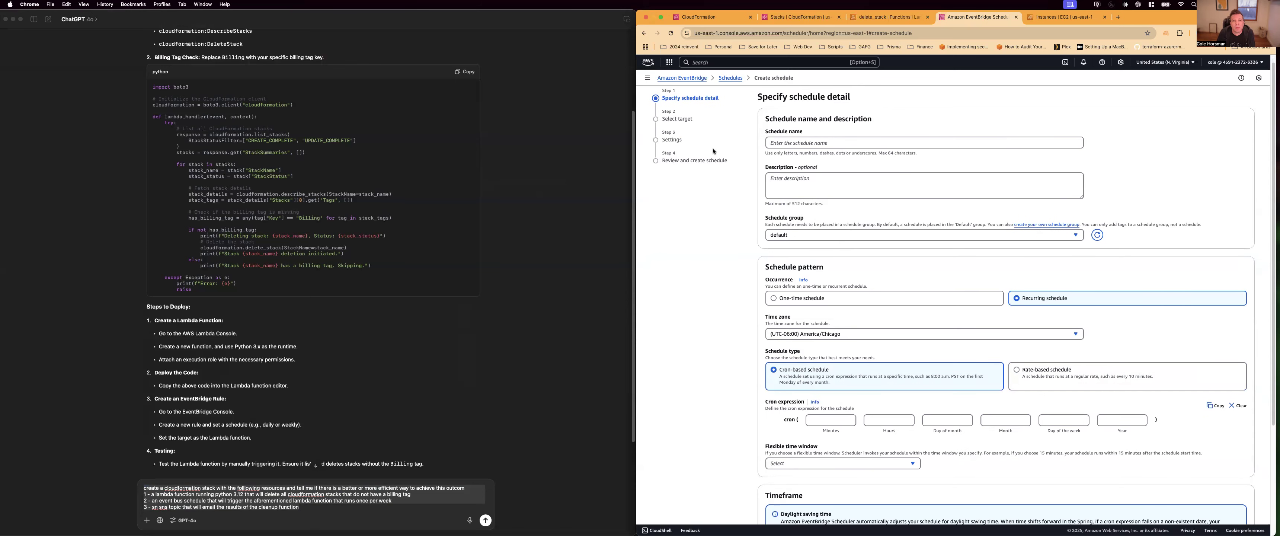
pyautogui.click(793, 143)
pyautogui.write('ff')
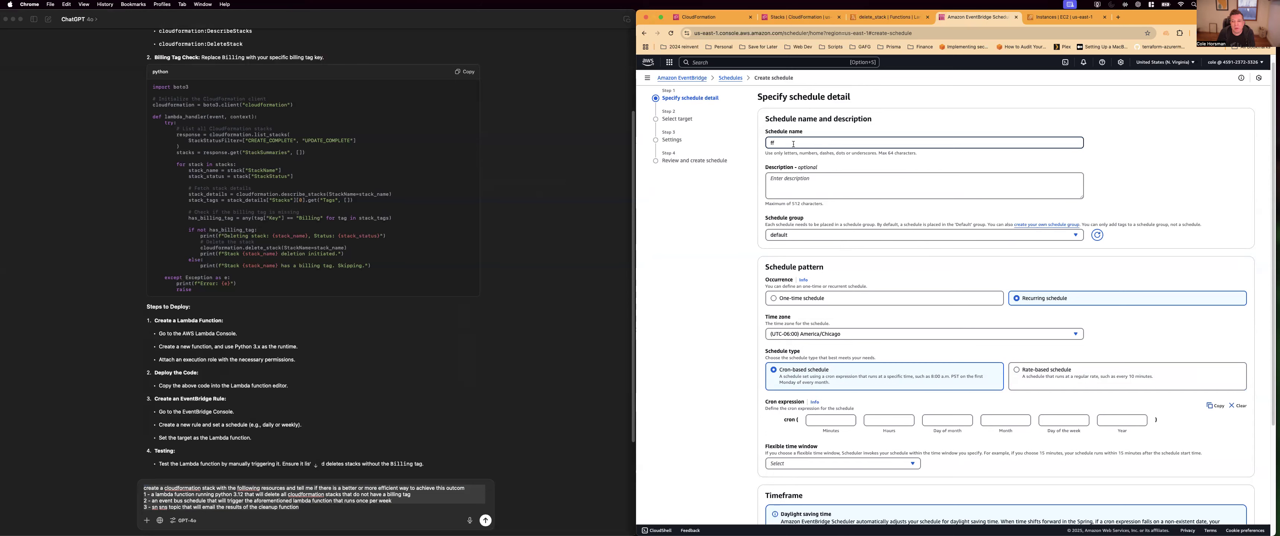
pyautogui.write('ff')
pyautogui.click(1046, 370)
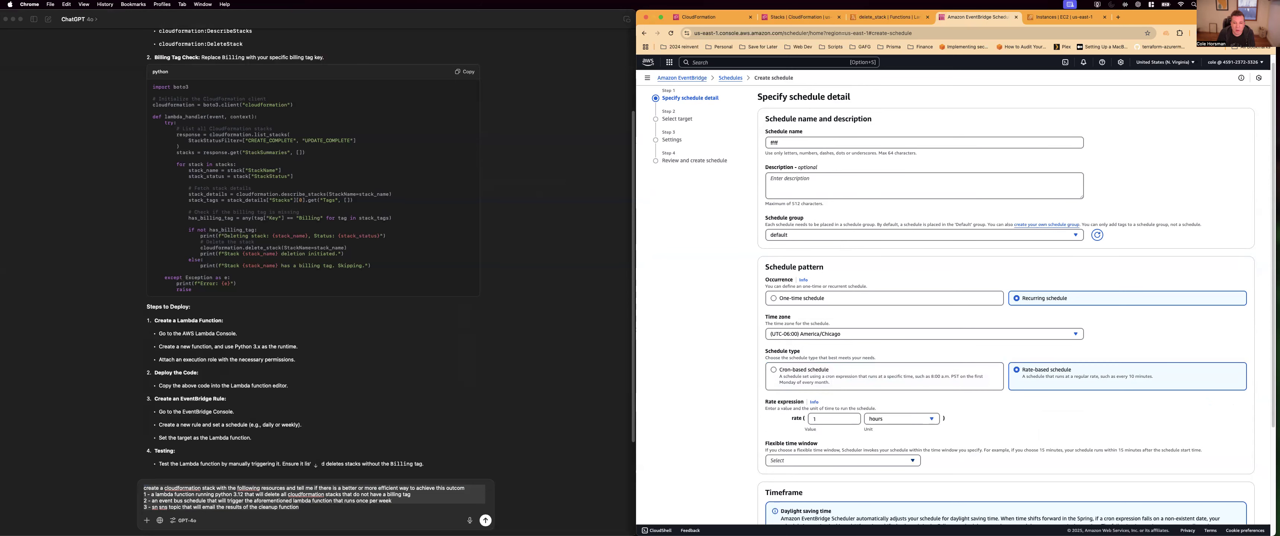
# Turn the flexible time window off and continue to the target selection
pyautogui.scroll(-5, 954, 303)
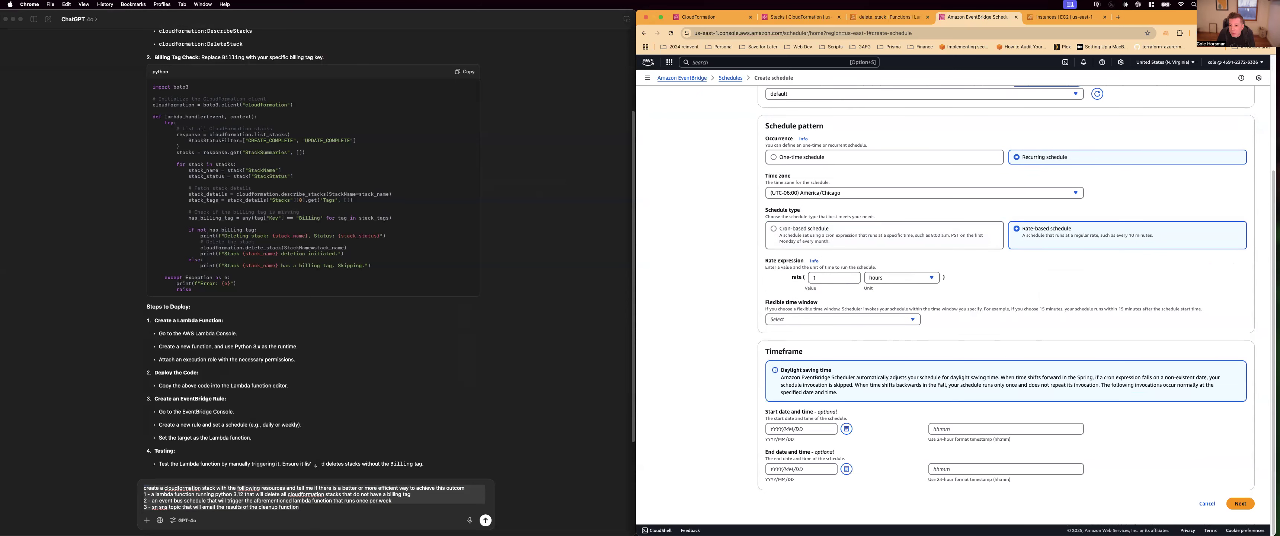
pyautogui.click(1240, 503)
pyautogui.click(834, 320)
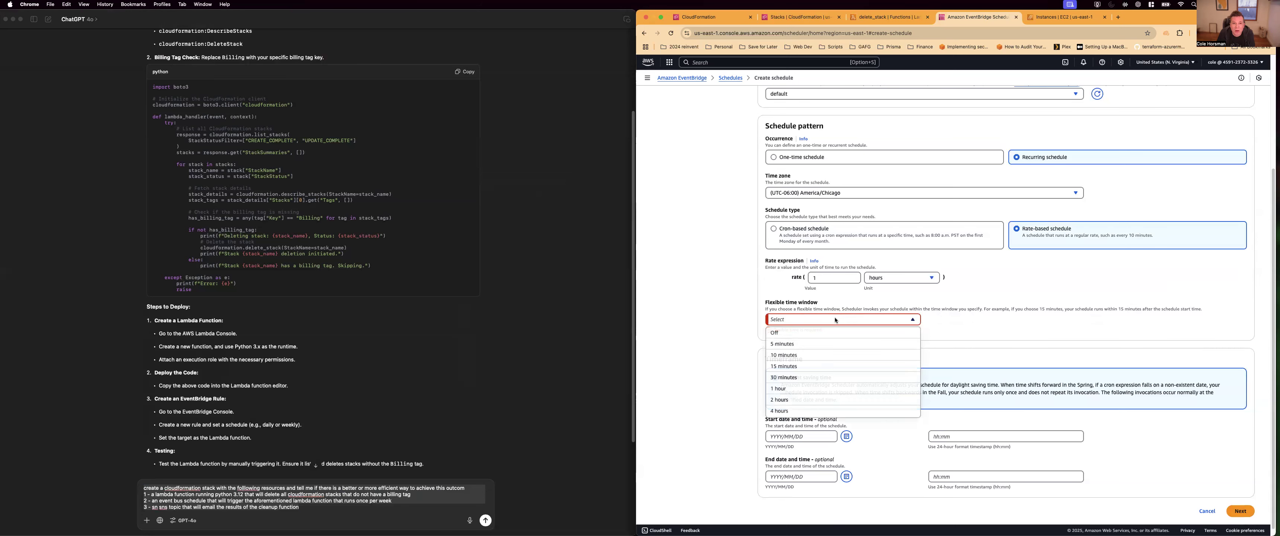
pyautogui.click(780, 329)
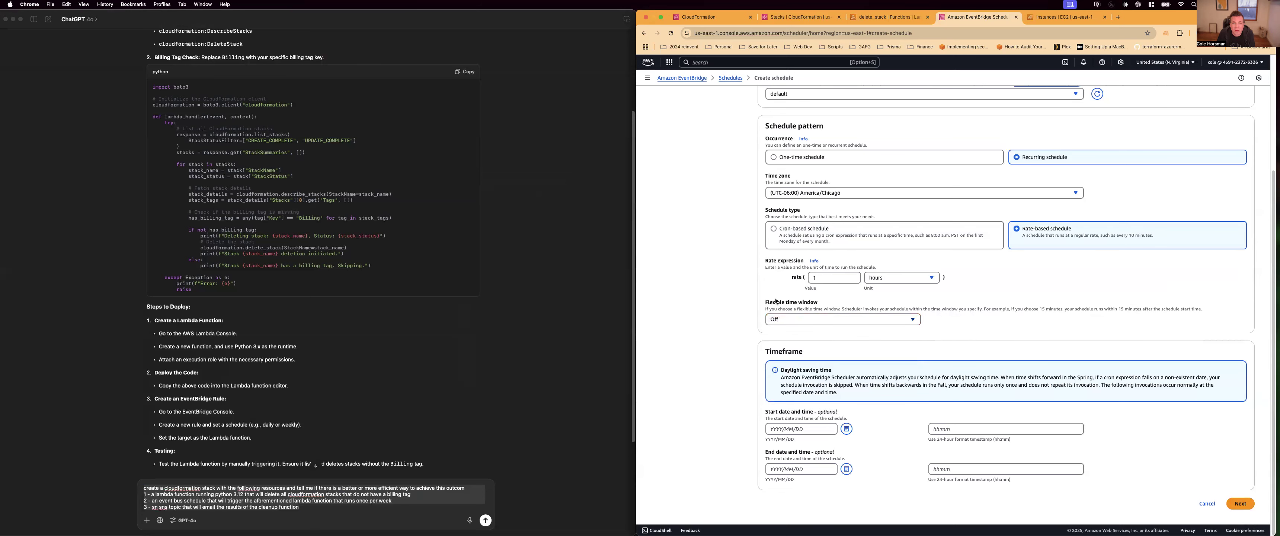
pyautogui.click(1247, 504)
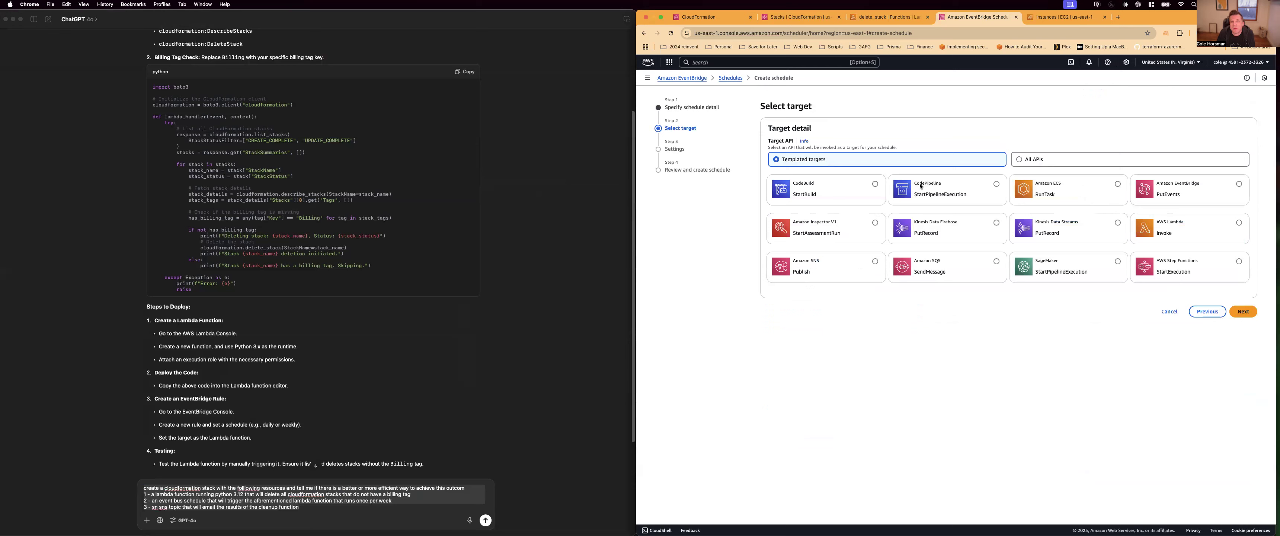
# Choose AWS Lambda Invoke as the schedule's target with the delete_stack function and continue to the settings
pyautogui.click(1238, 223)
pyautogui.scroll(-3, 1143, 298)
pyautogui.click(820, 256)
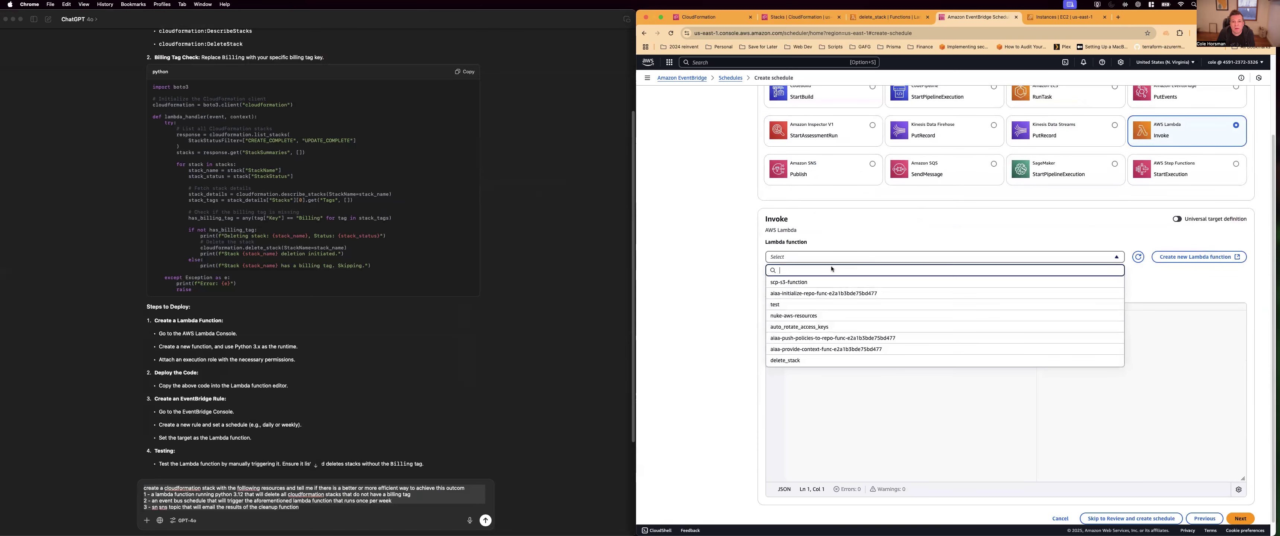
pyautogui.click(797, 359)
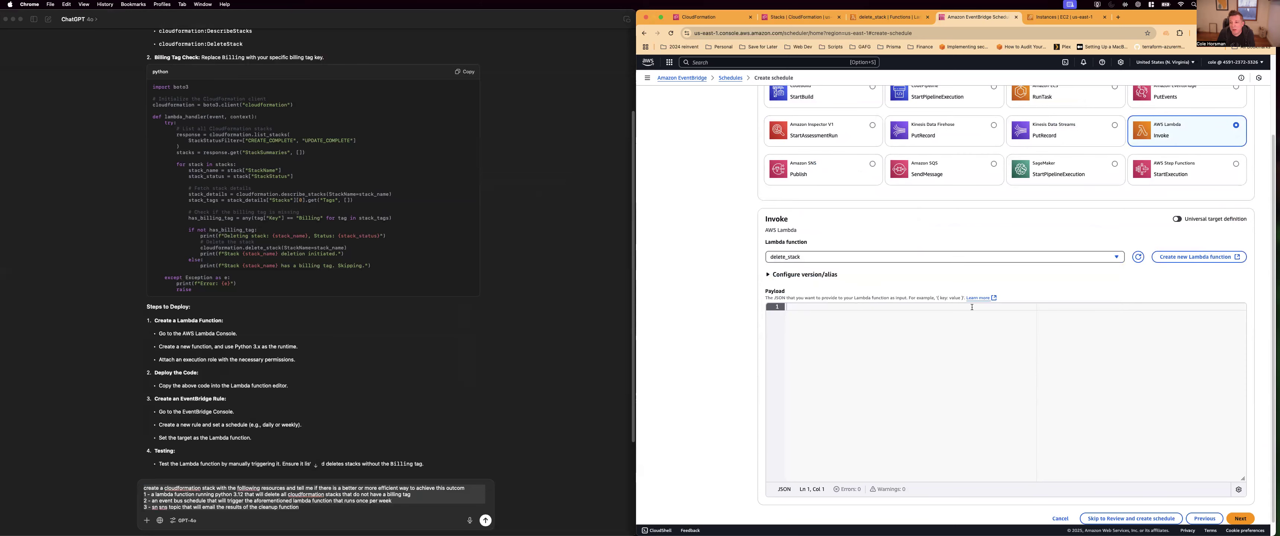
pyautogui.scroll(-1, 1238, 517)
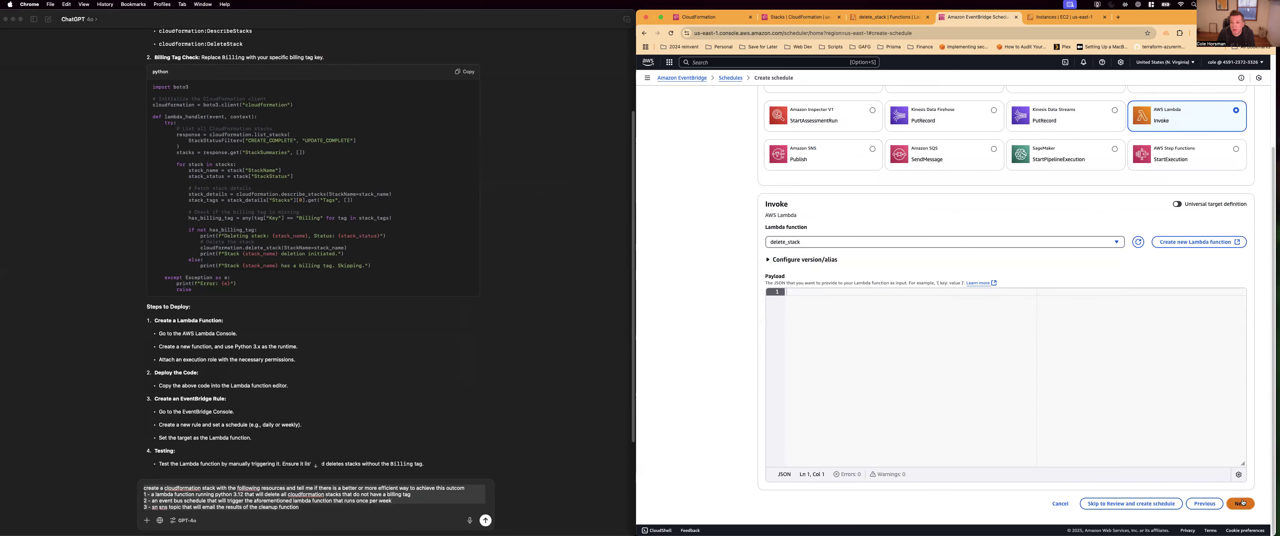
pyautogui.click(1240, 503)
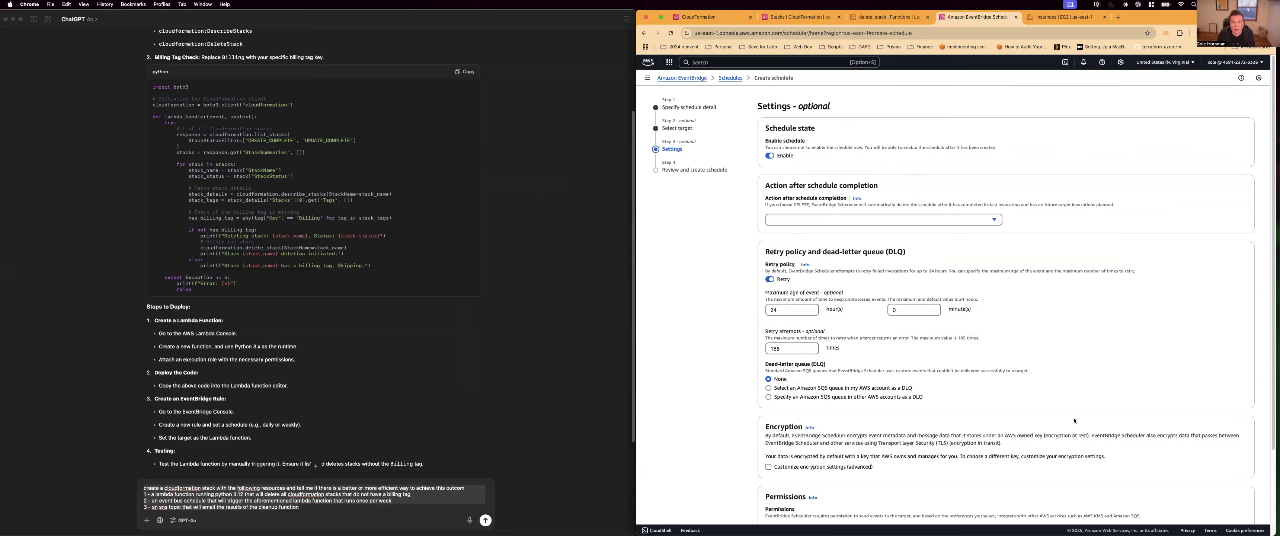
# Set the action after schedule completion to DELETE and continue to the schedule review
pyautogui.click(806, 219)
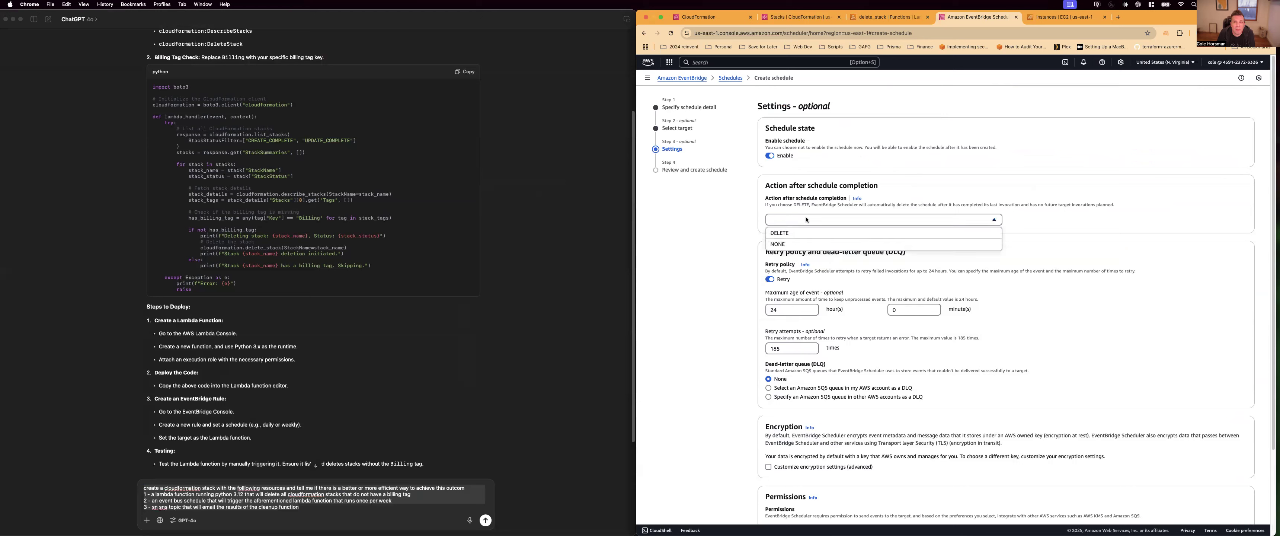
pyautogui.click(786, 234)
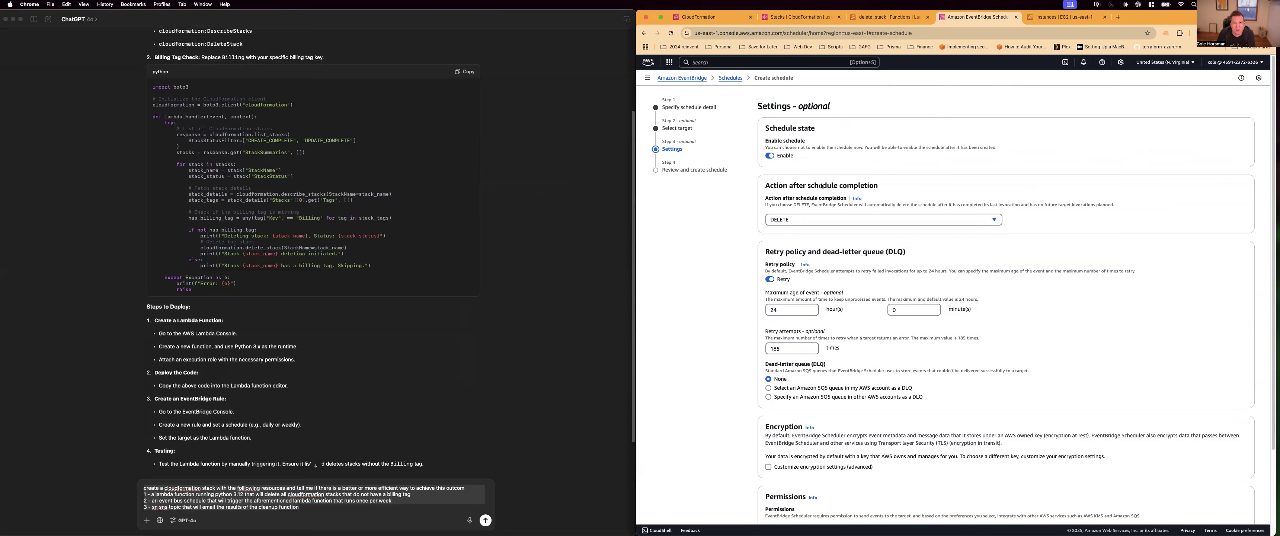
pyautogui.scroll(-1, 778, 194)
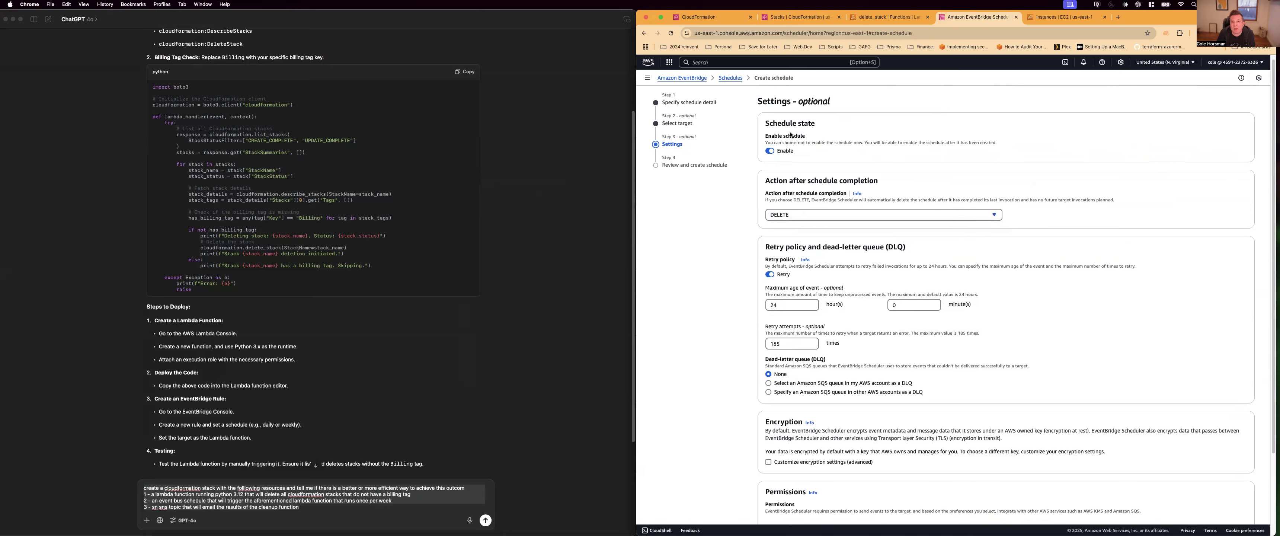
pyautogui.scroll(-1, 870, 278)
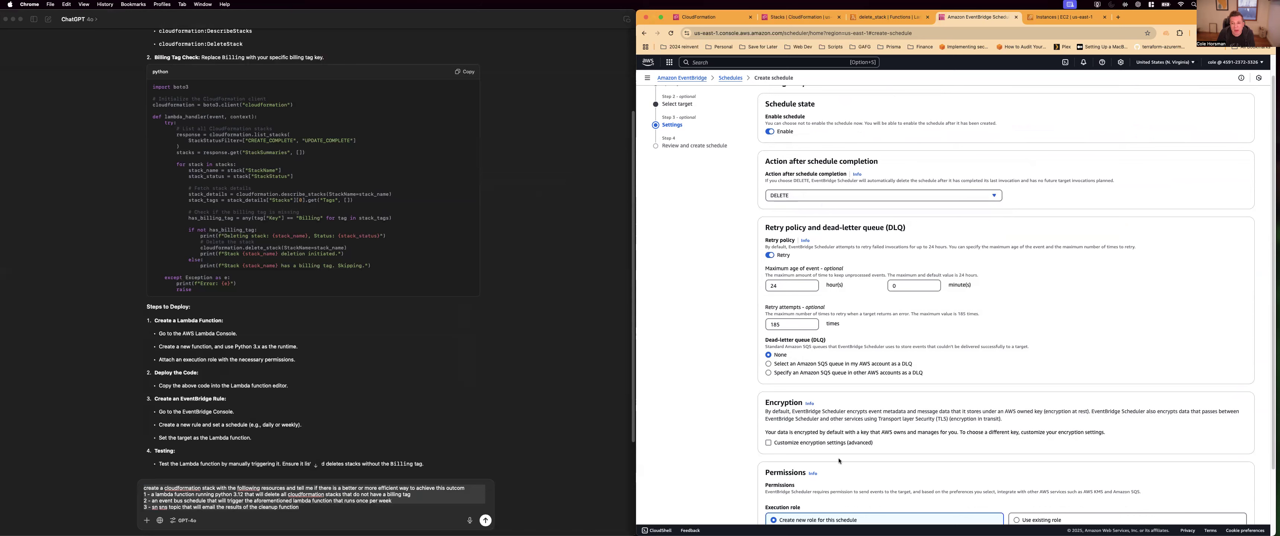
pyautogui.scroll(-3, 839, 460)
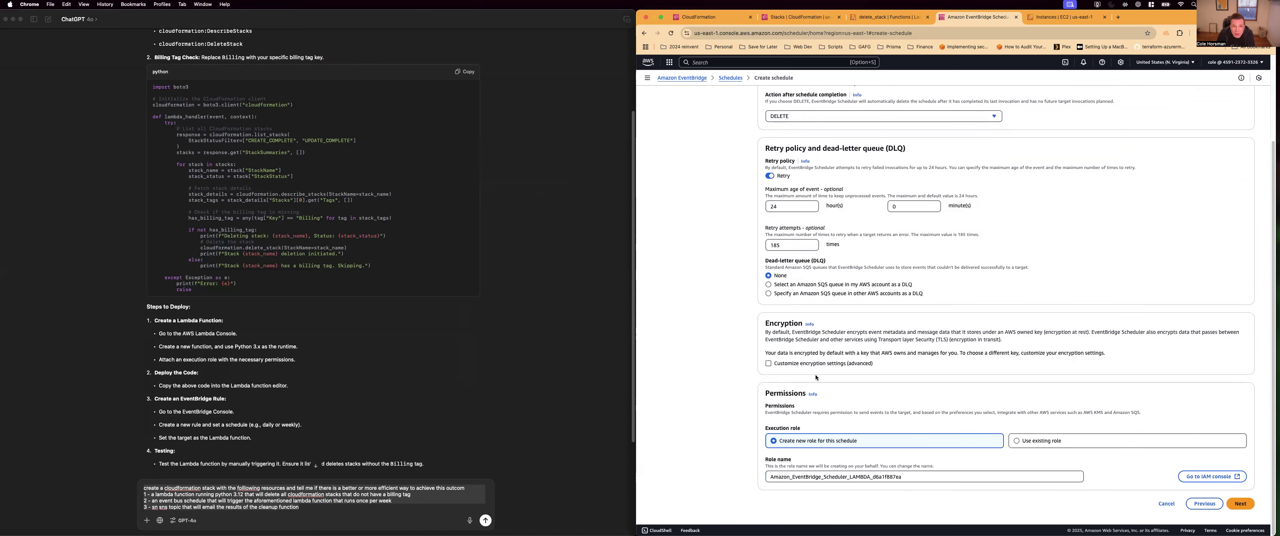
pyautogui.scroll(1, 777, 245)
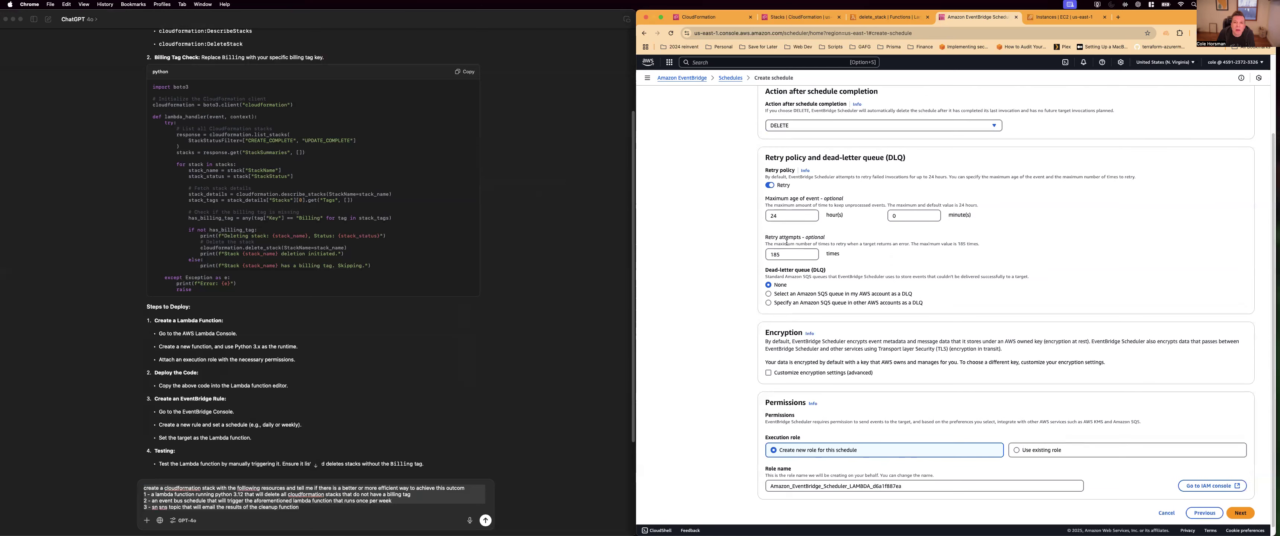
pyautogui.scroll(4, 837, 330)
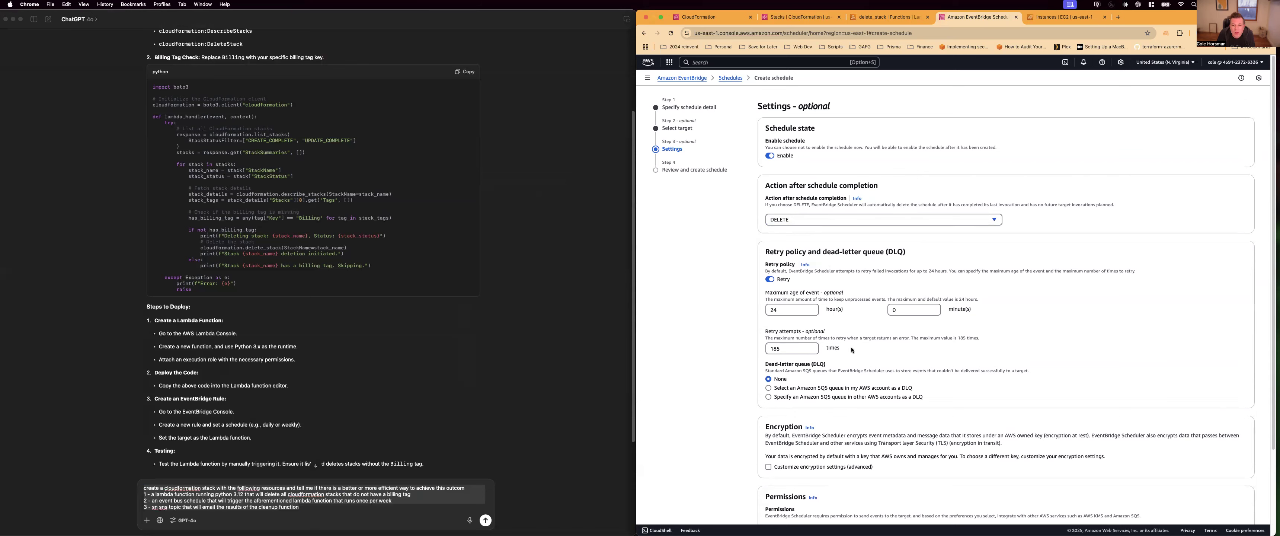
pyautogui.scroll(-2, 855, 347)
pyautogui.scroll(-3, 859, 375)
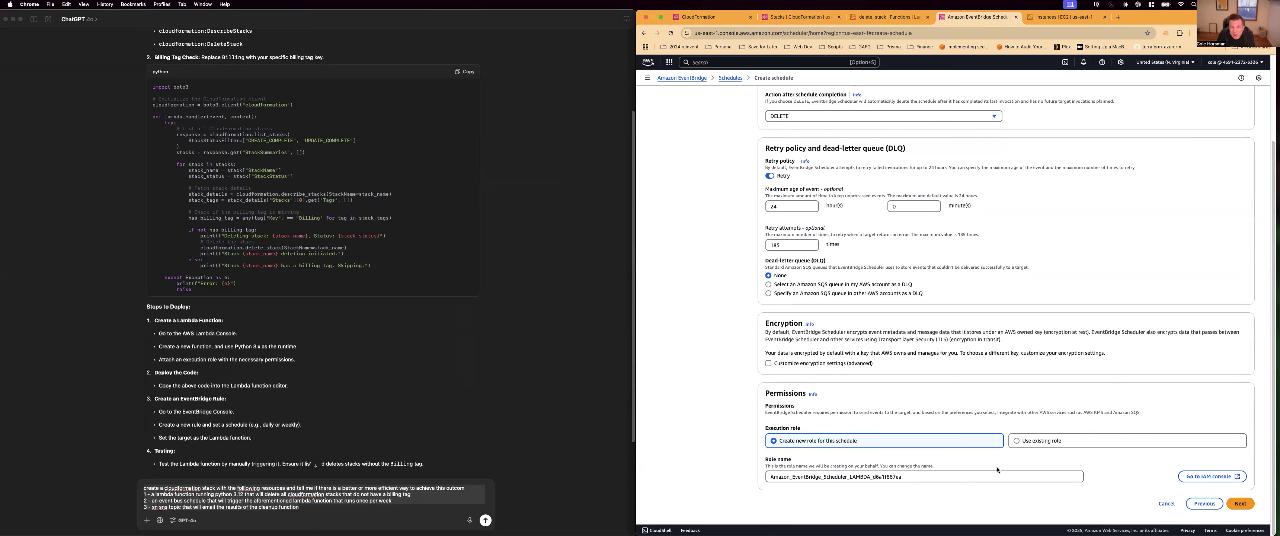
pyautogui.click(1237, 504)
pyautogui.scroll(-3, 1060, 417)
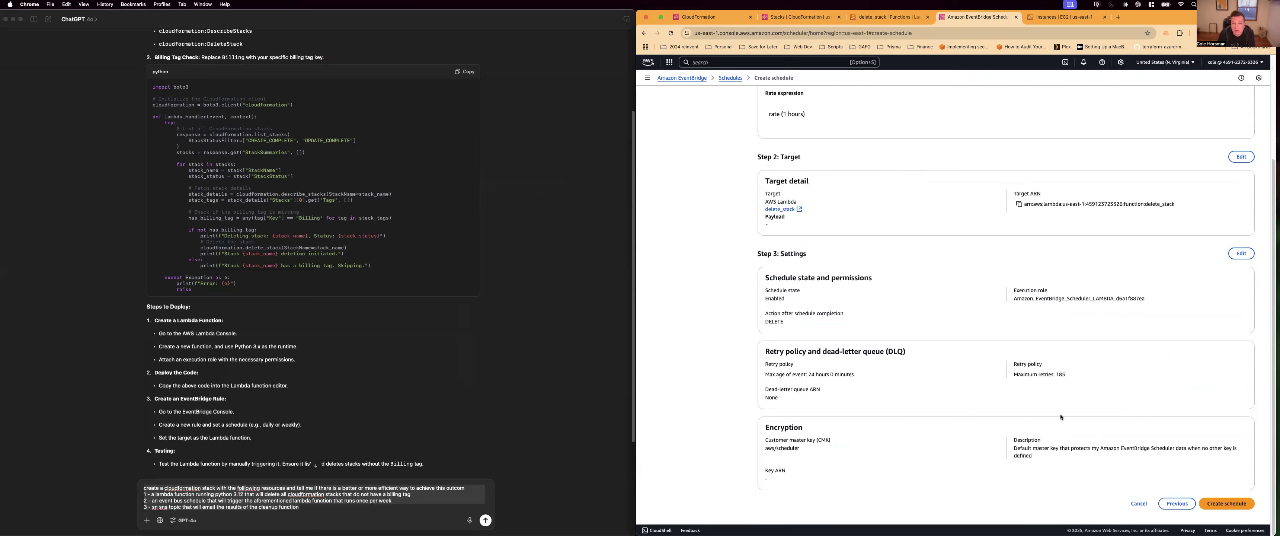
# Go back to the schedule details and set the start to 2025/01/26 at 17:19
pyautogui.click(1176, 503)
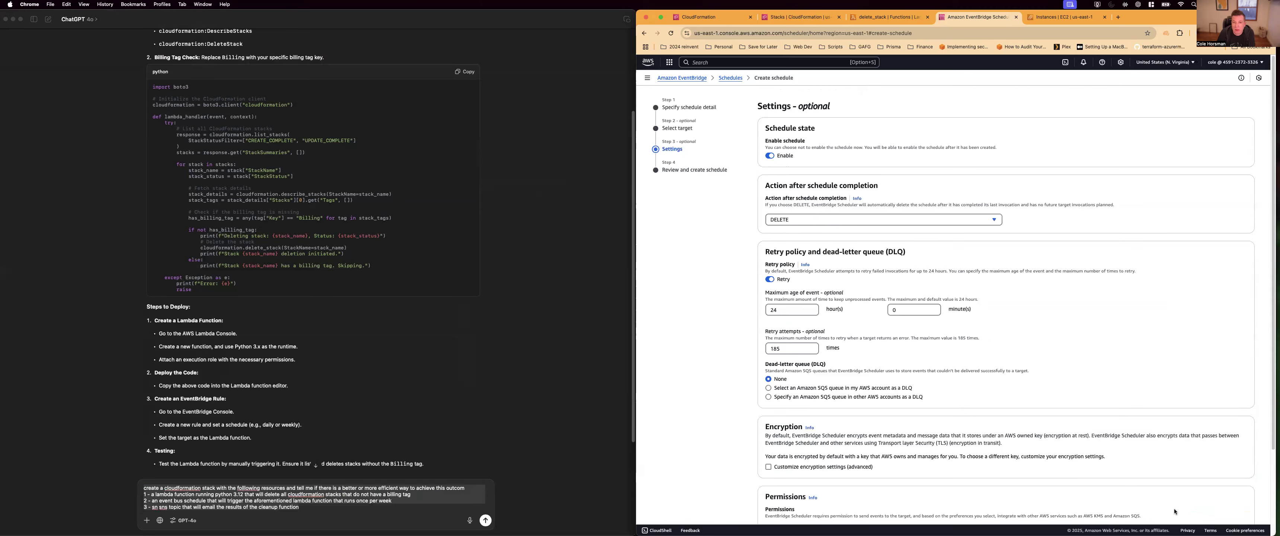
pyautogui.click(667, 128)
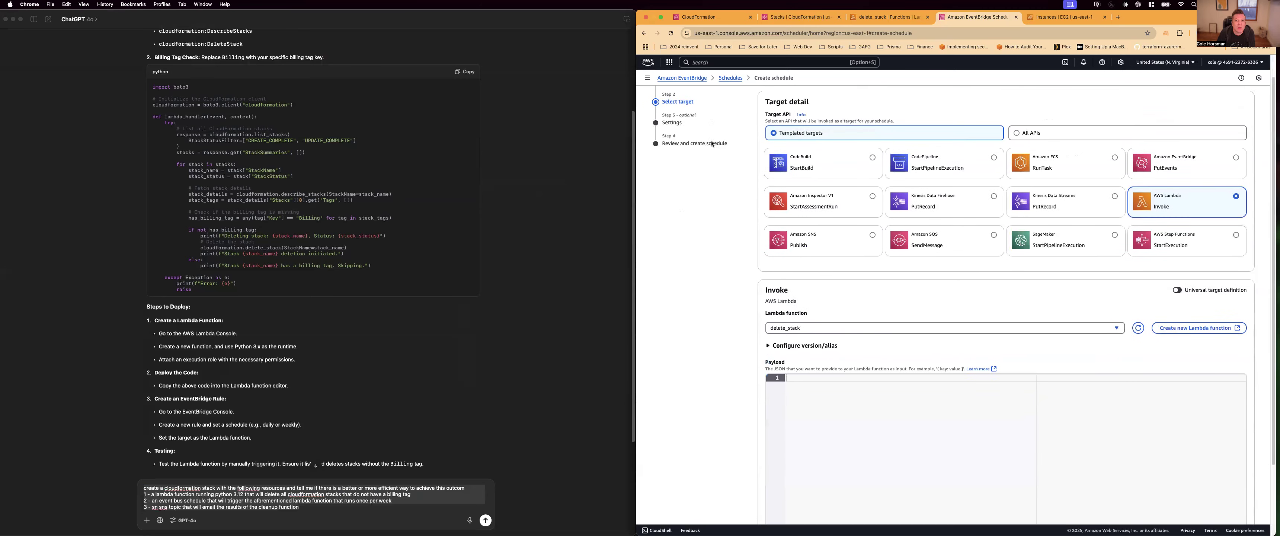
pyautogui.click(683, 107)
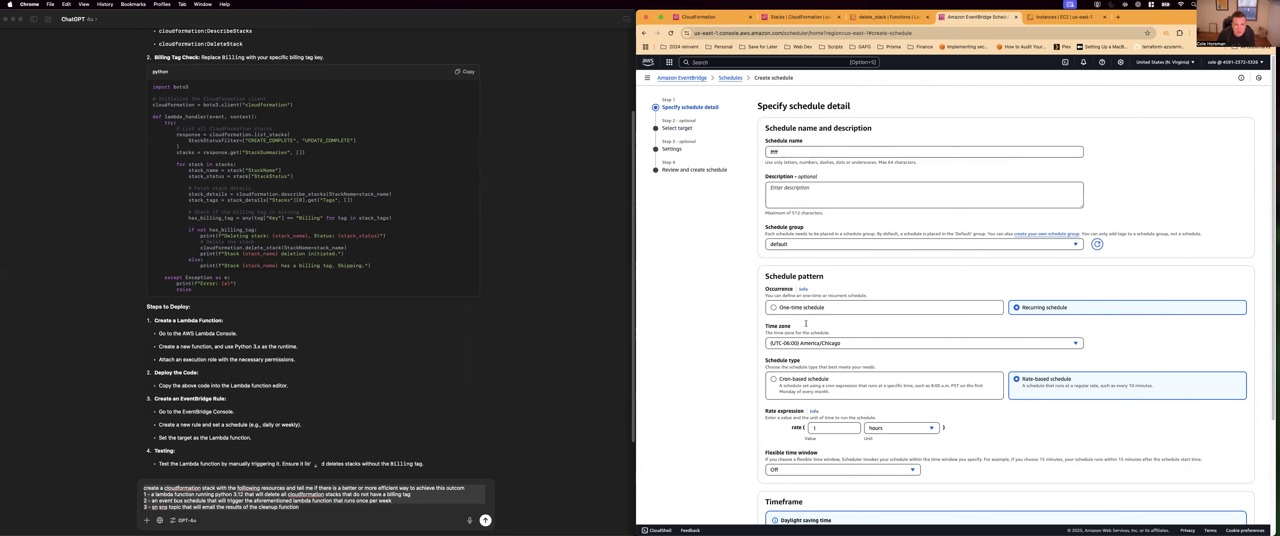
pyautogui.scroll(-5, 806, 323)
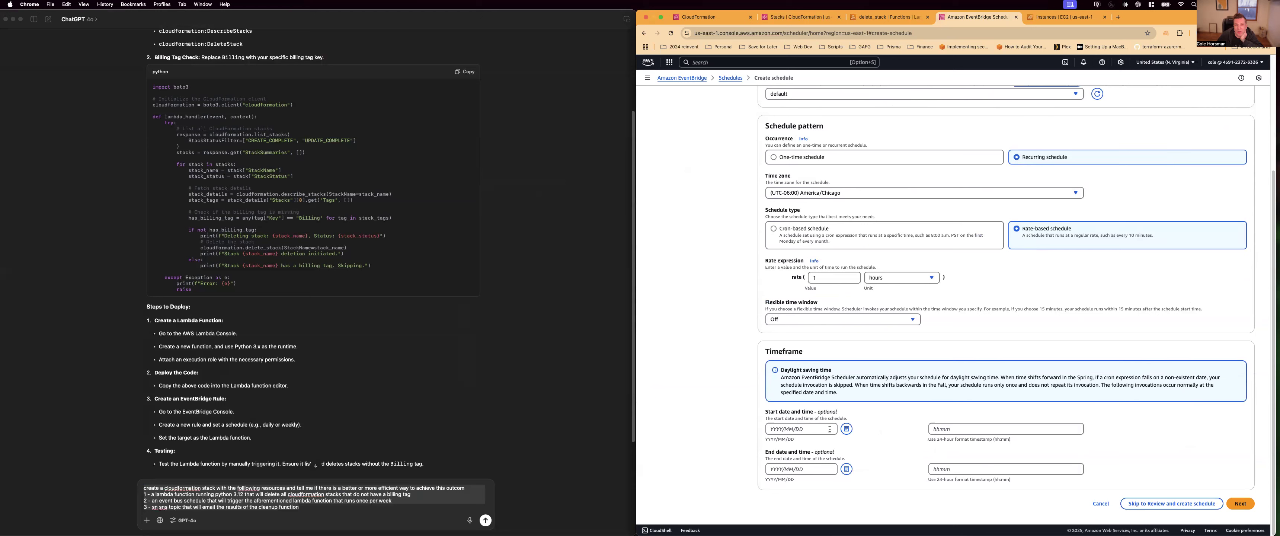
pyautogui.click(846, 428)
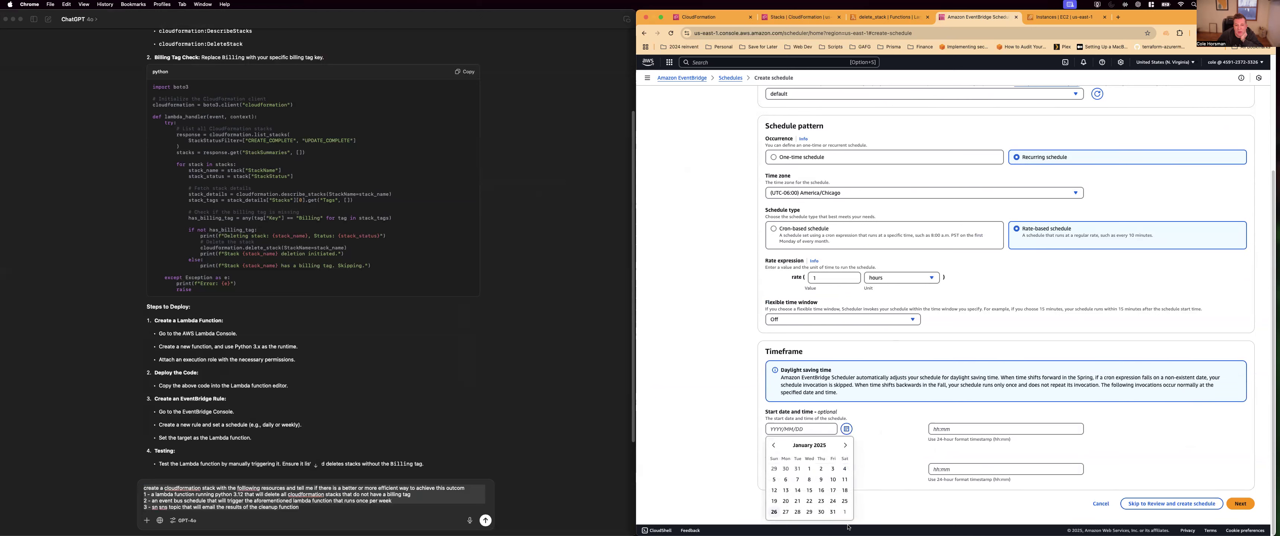
pyautogui.click(773, 512)
pyautogui.click(936, 428)
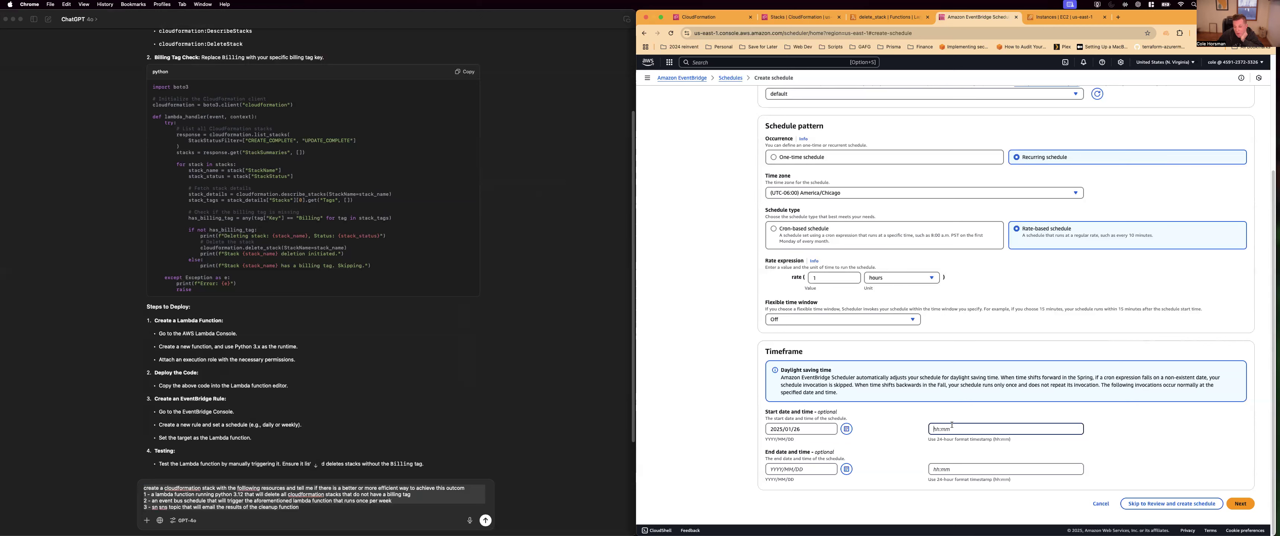
pyautogui.write('1')
pyautogui.write('7:19')
# Set the schedule's end to 2025/01/27 at 23:00
pyautogui.click(798, 469)
pyautogui.click(846, 469)
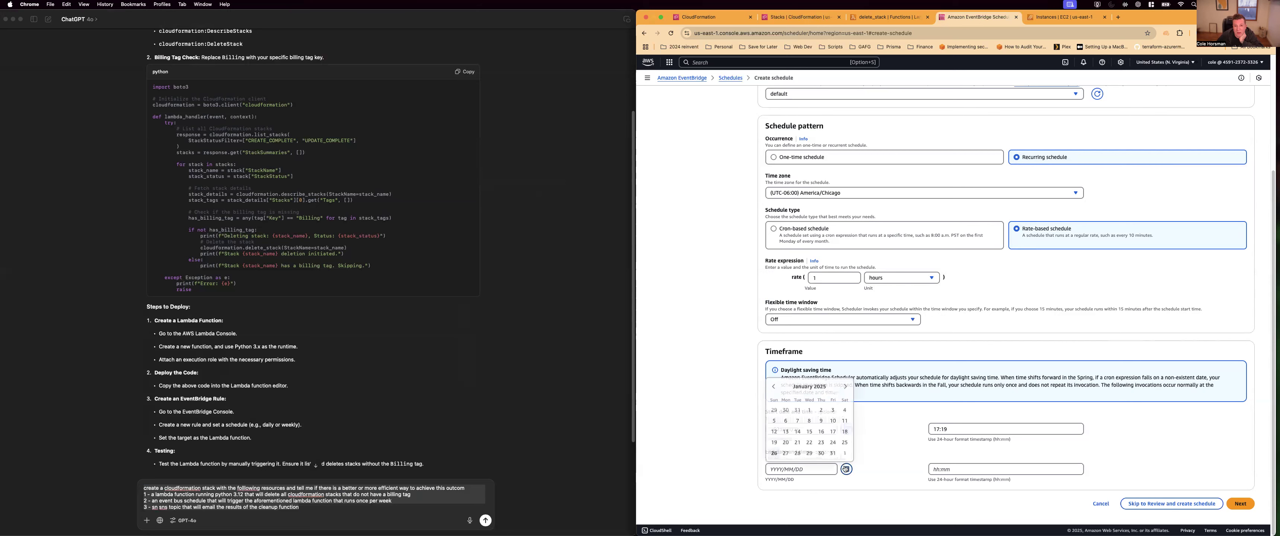
pyautogui.click(797, 453)
pyautogui.click(955, 468)
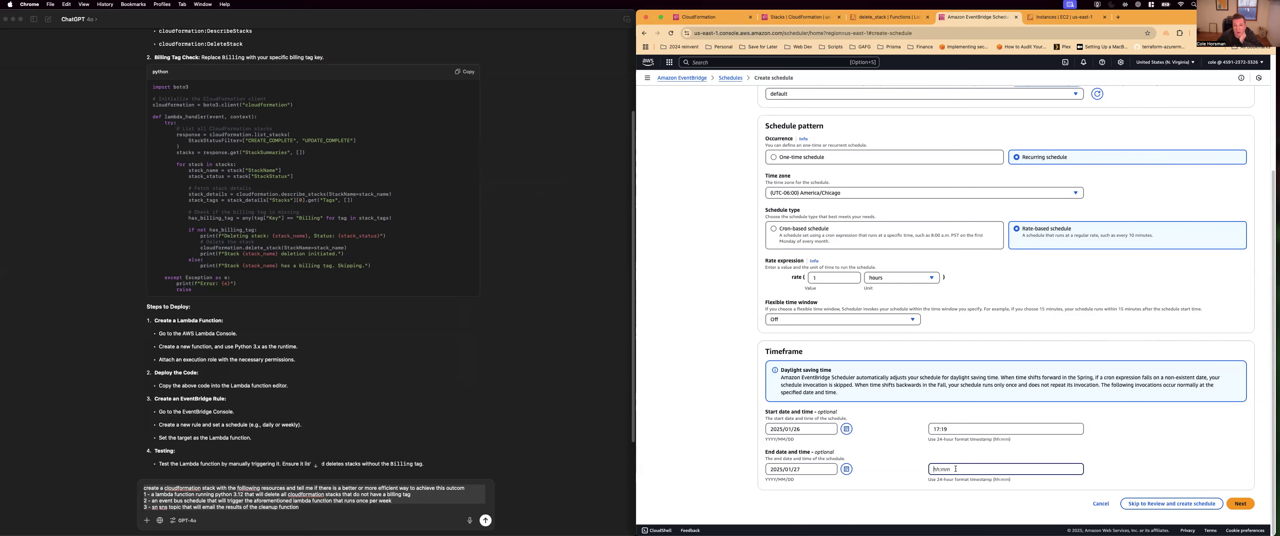
pyautogui.write('23:00')
pyautogui.scroll(5, 957, 272)
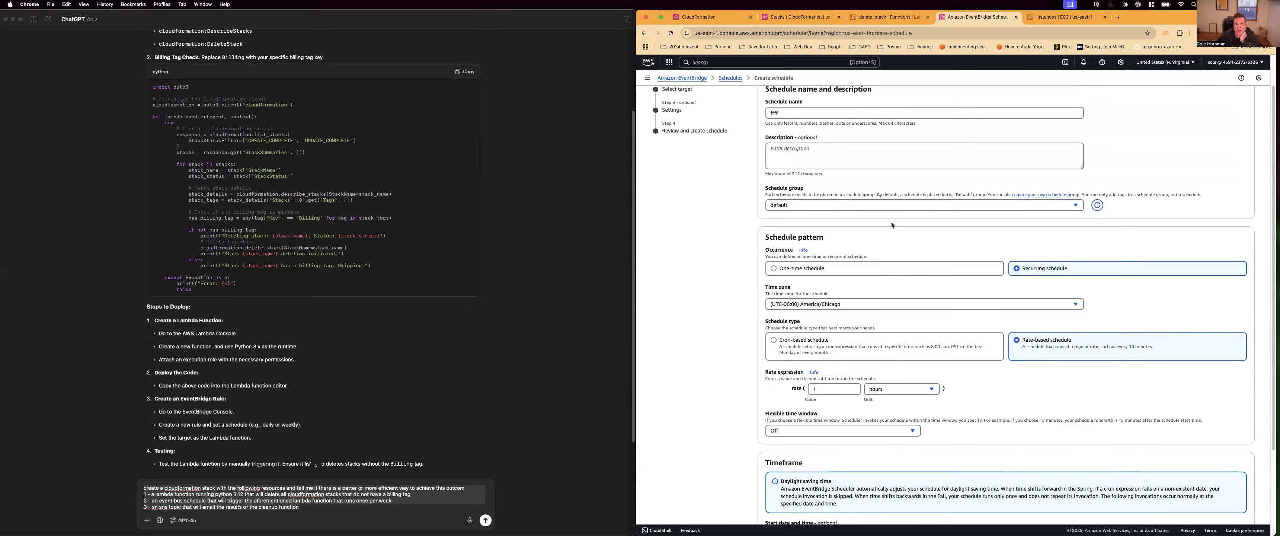
pyautogui.scroll(-5, 961, 339)
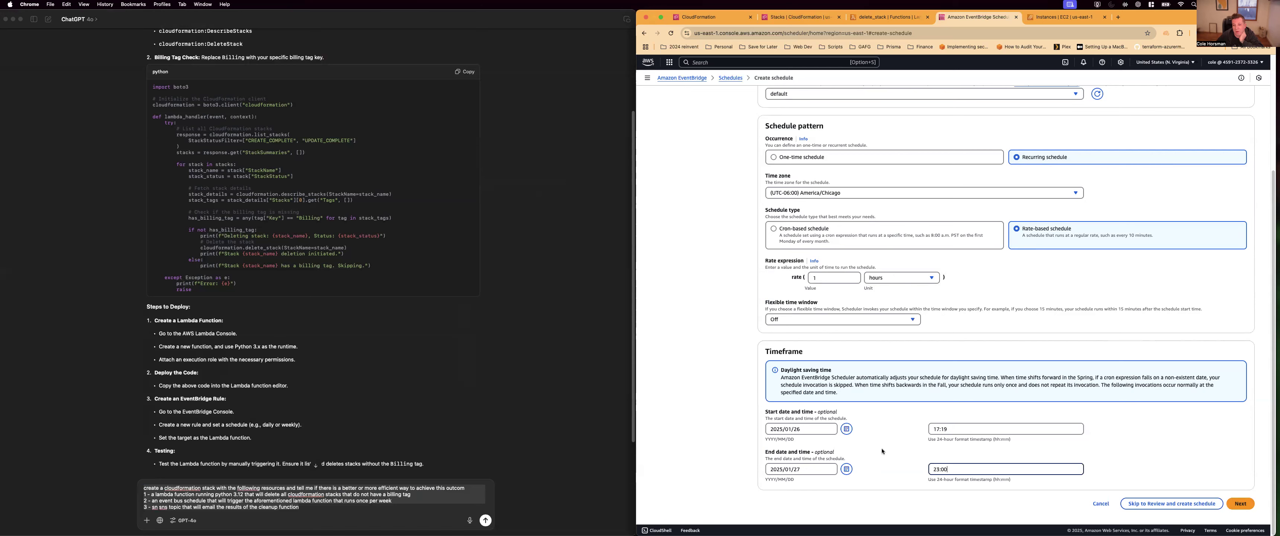
# Cancel the new schedule and open the existing nuke-scheduler to examine its fixed rate
pyautogui.click(1100, 503)
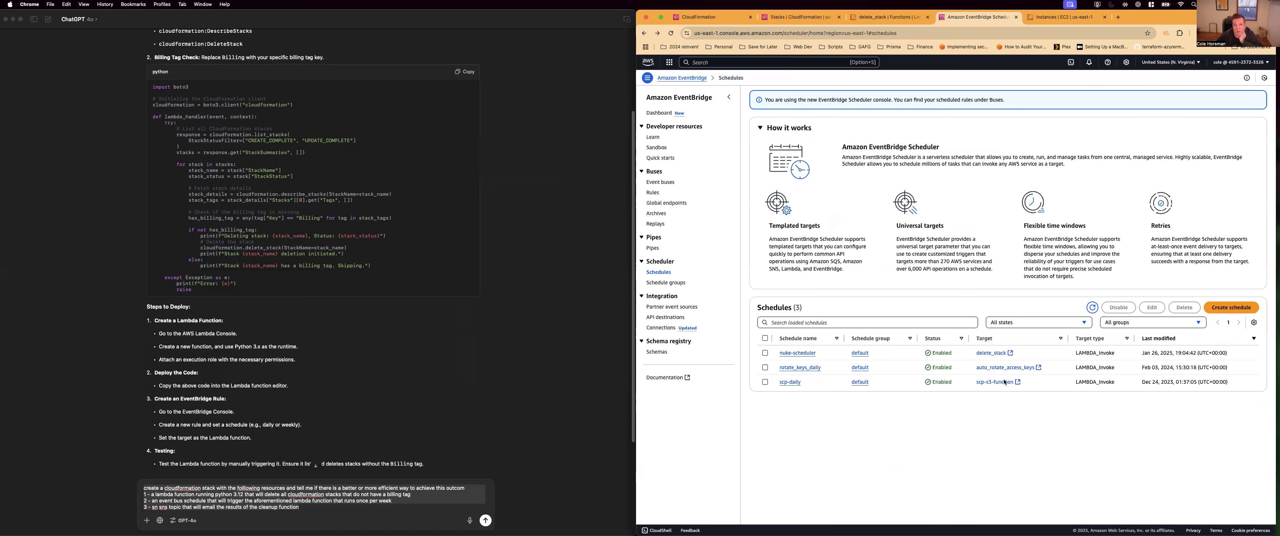
pyautogui.click(796, 353)
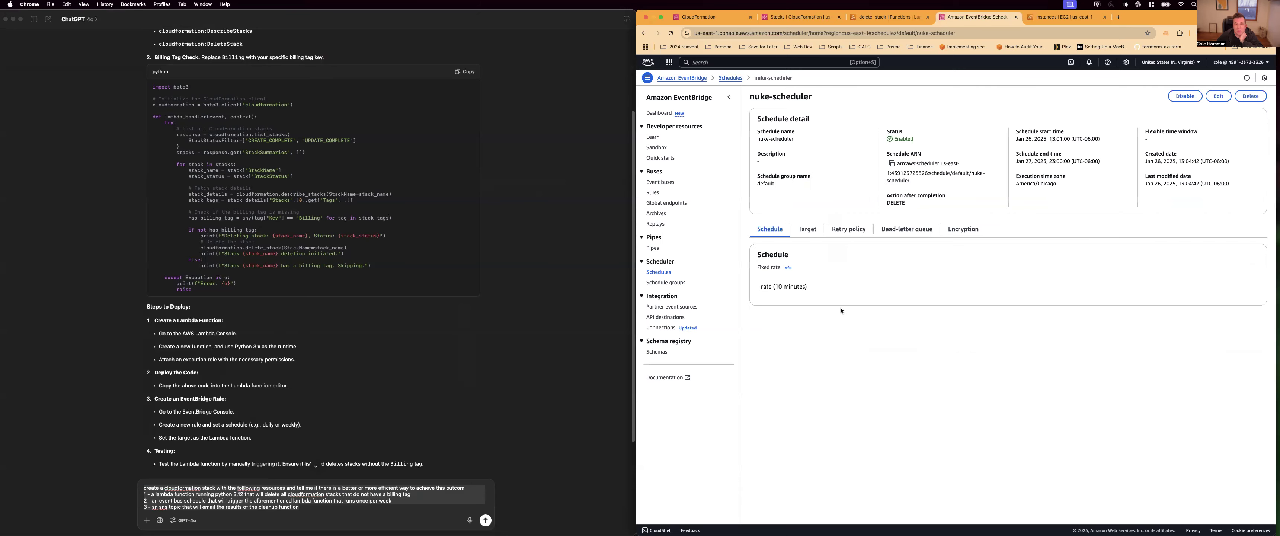
pyautogui.moveTo(759, 287); pyautogui.dragTo(804, 287)
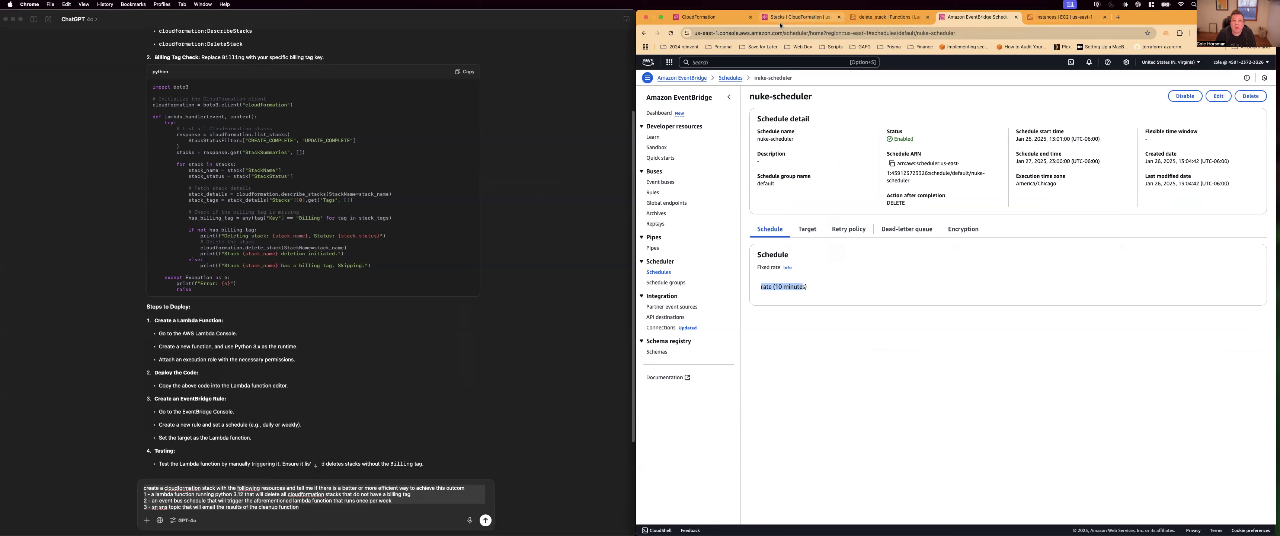
# Switch from the EventBridge schedule to the open CloudFormation stacks list and refresh it to check the active stacks
pyautogui.click(885, 18)
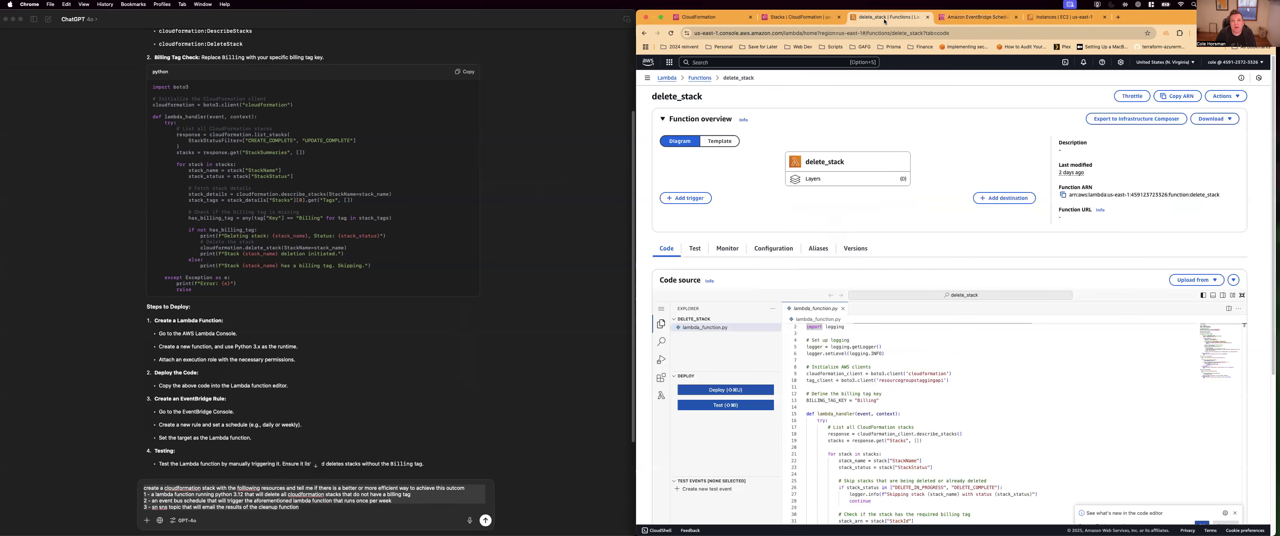
pyautogui.click(810, 19)
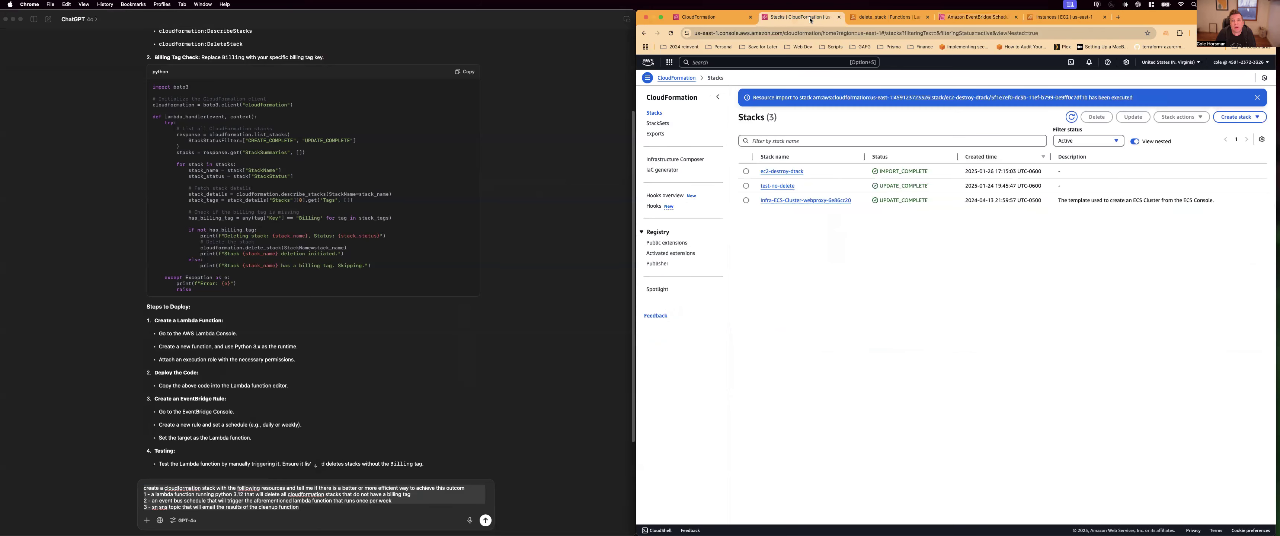
pyautogui.click(956, 17)
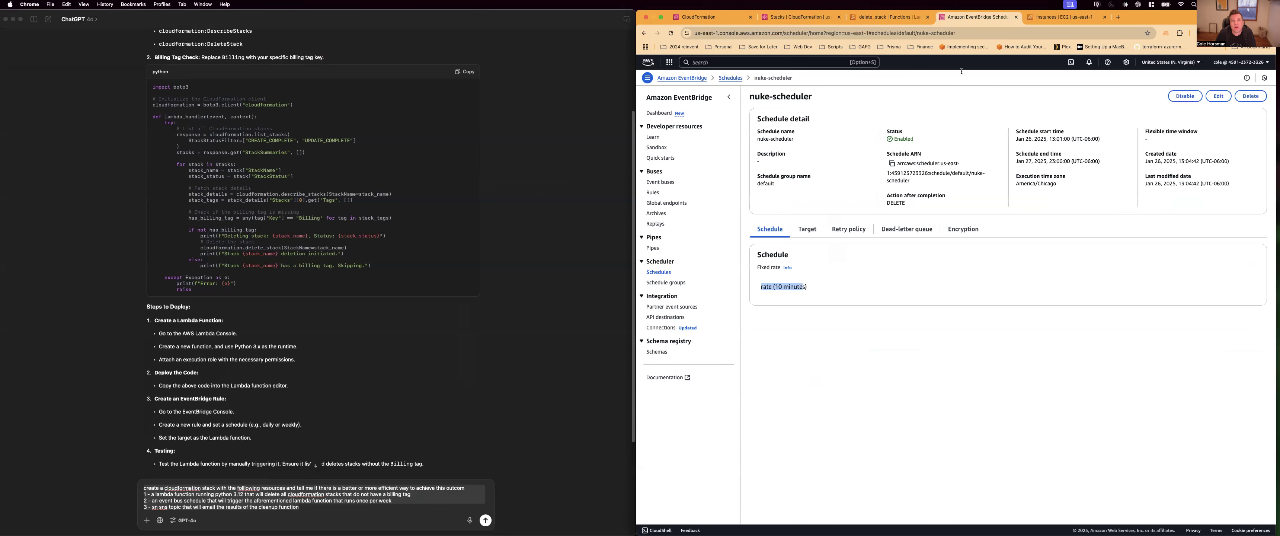
pyautogui.click(807, 20)
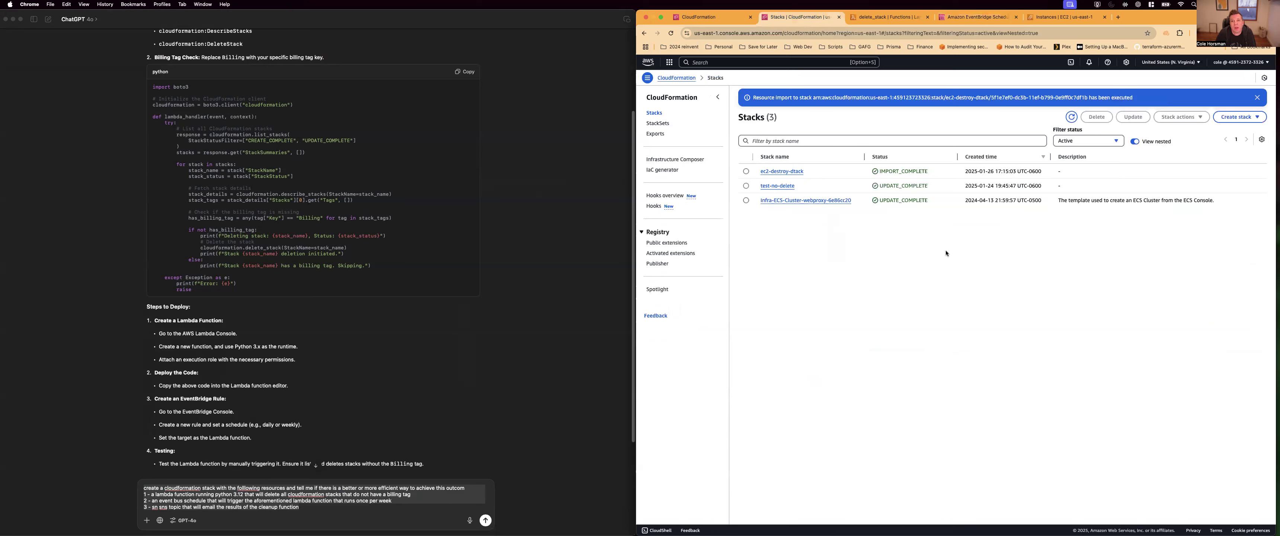
pyautogui.click(1070, 118)
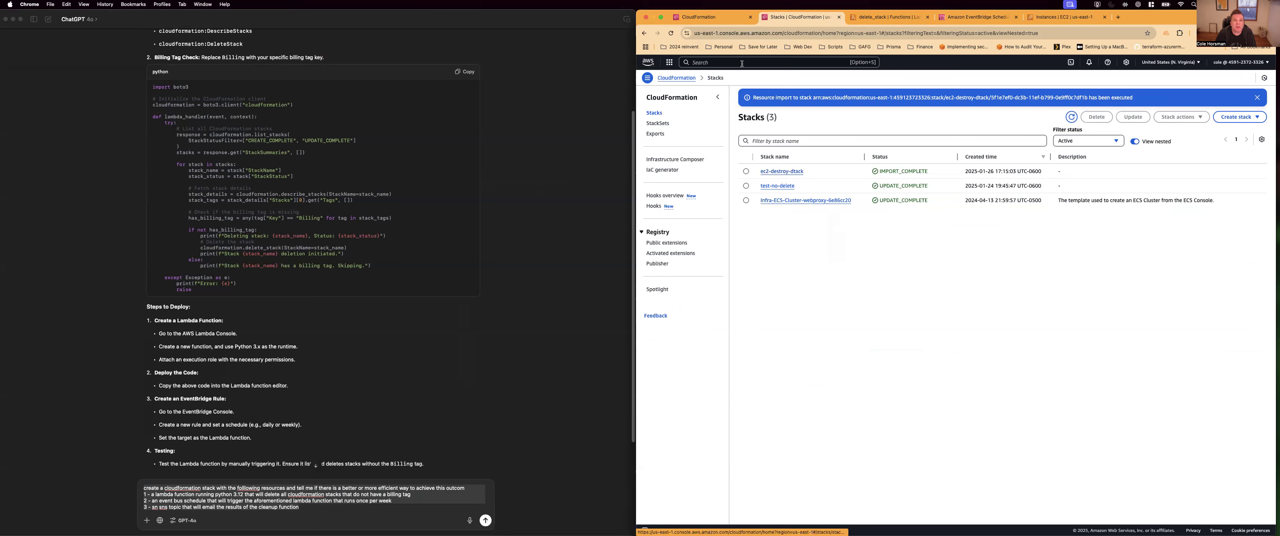
# Leave the IaC generator's template creation for the CloudFormation stacks list and examine the status of the imported EC2 stack
pyautogui.click(724, 21)
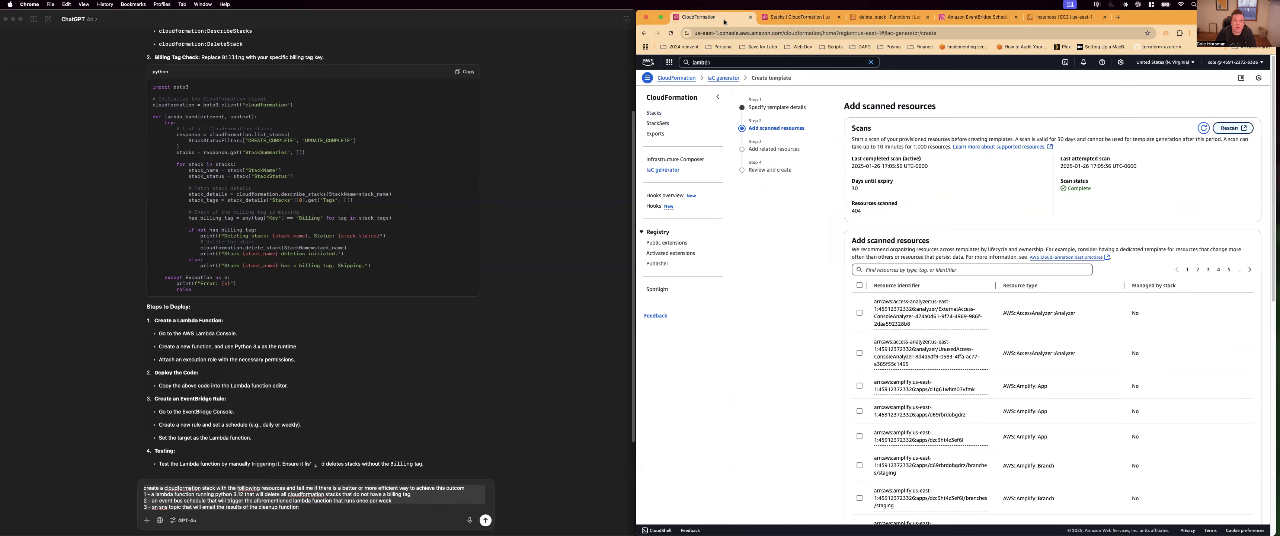
pyautogui.click(659, 114)
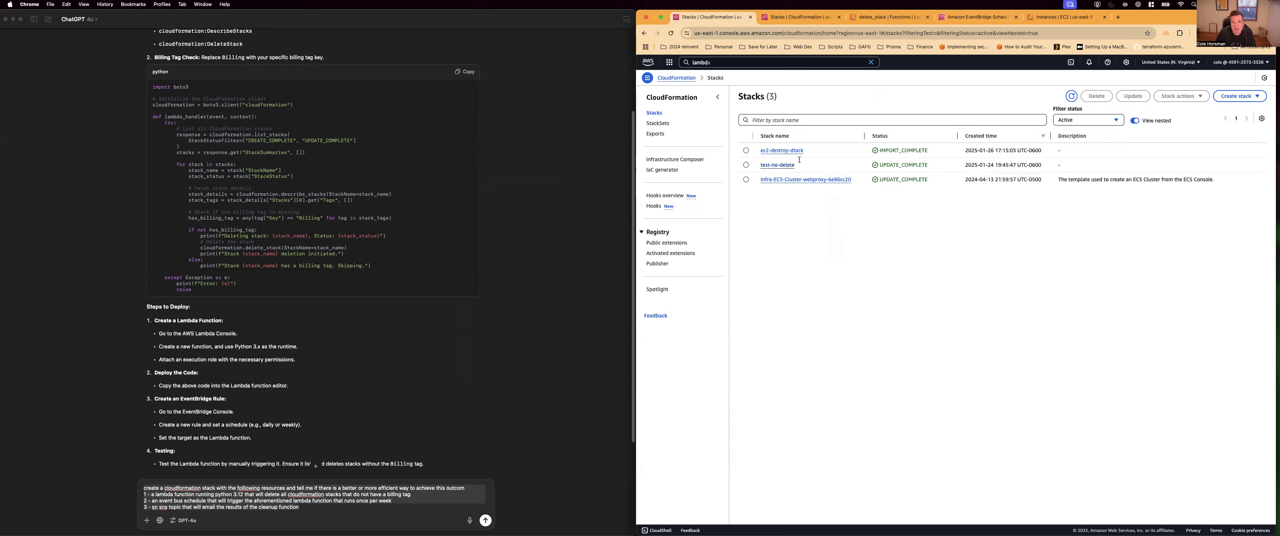
pyautogui.moveTo(879, 165); pyautogui.dragTo(863, 182)
pyautogui.moveTo(883, 149); pyautogui.dragTo(936, 152)
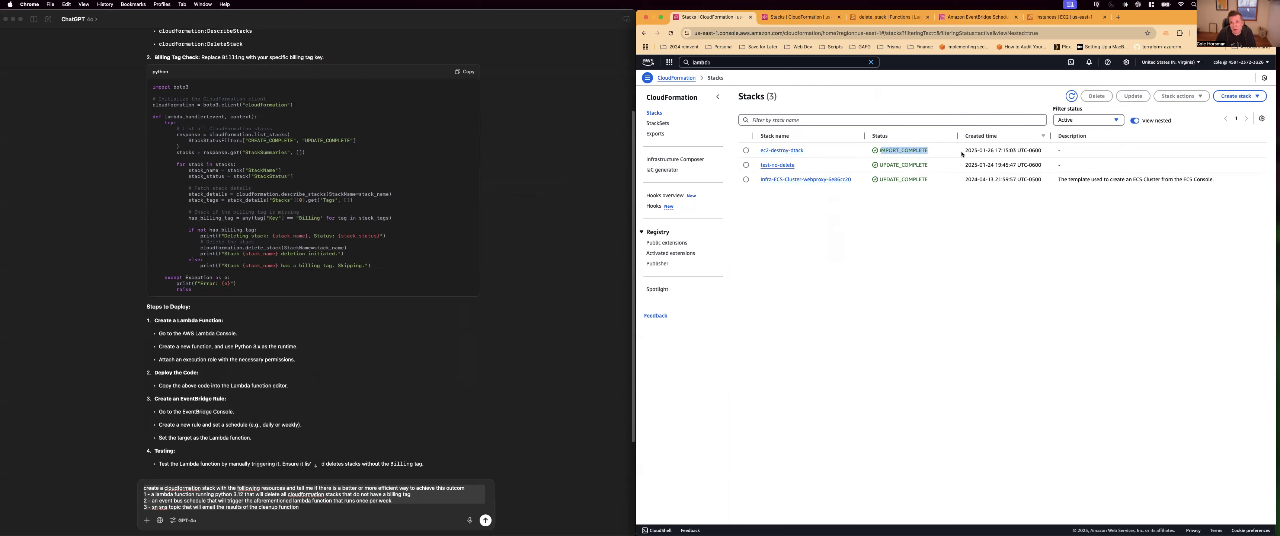